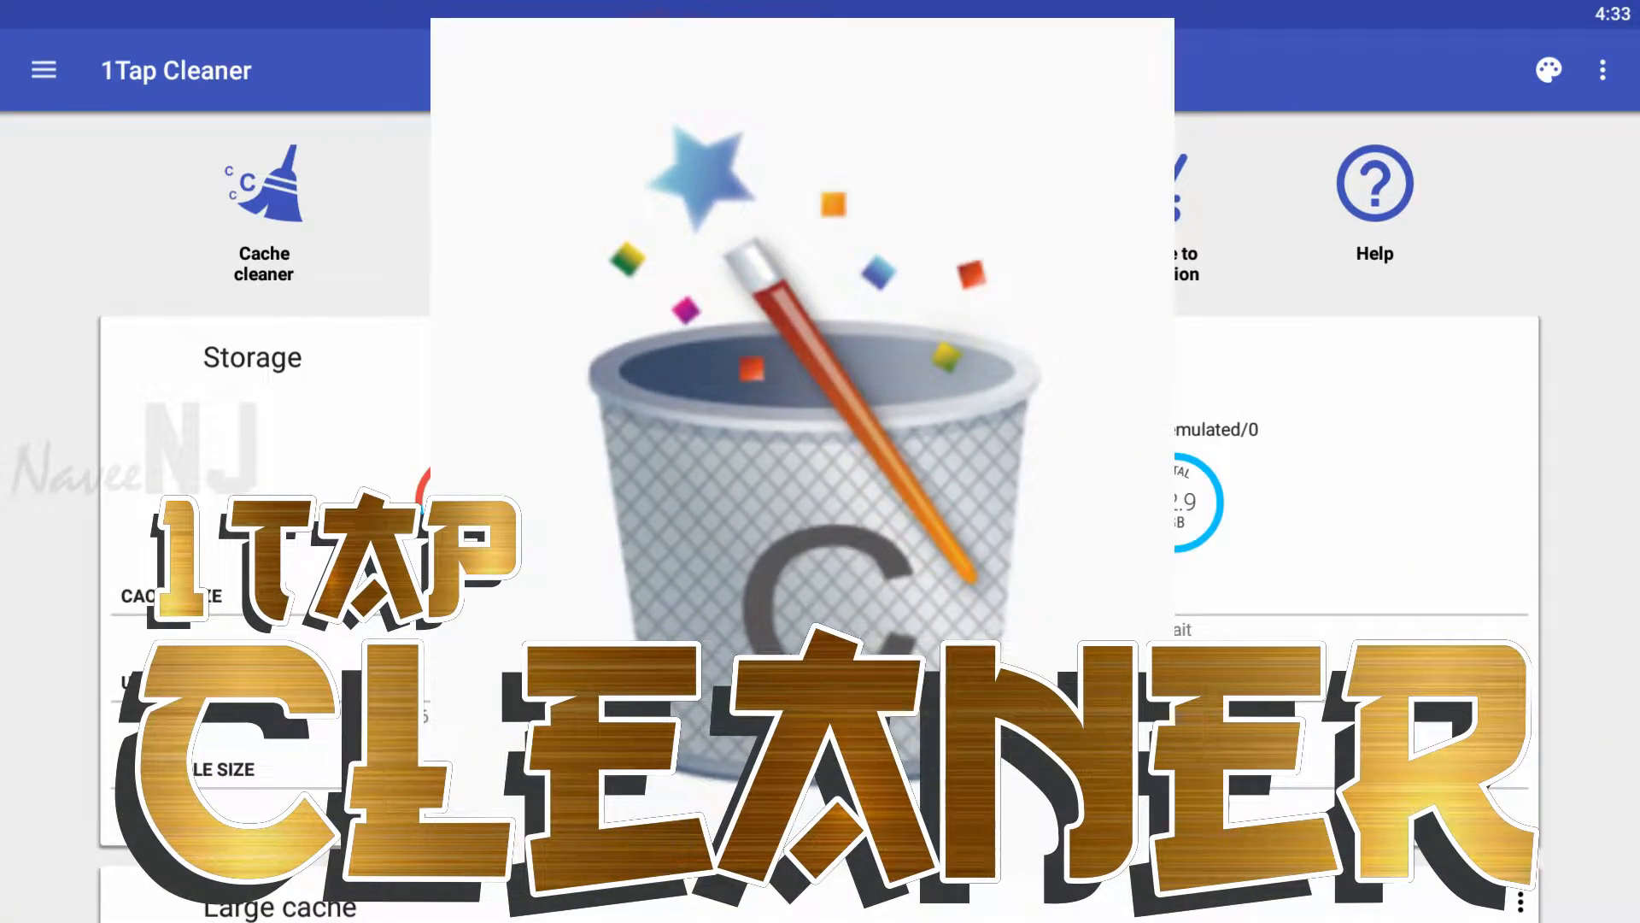
pyautogui.scroll(-5, 821, 512)
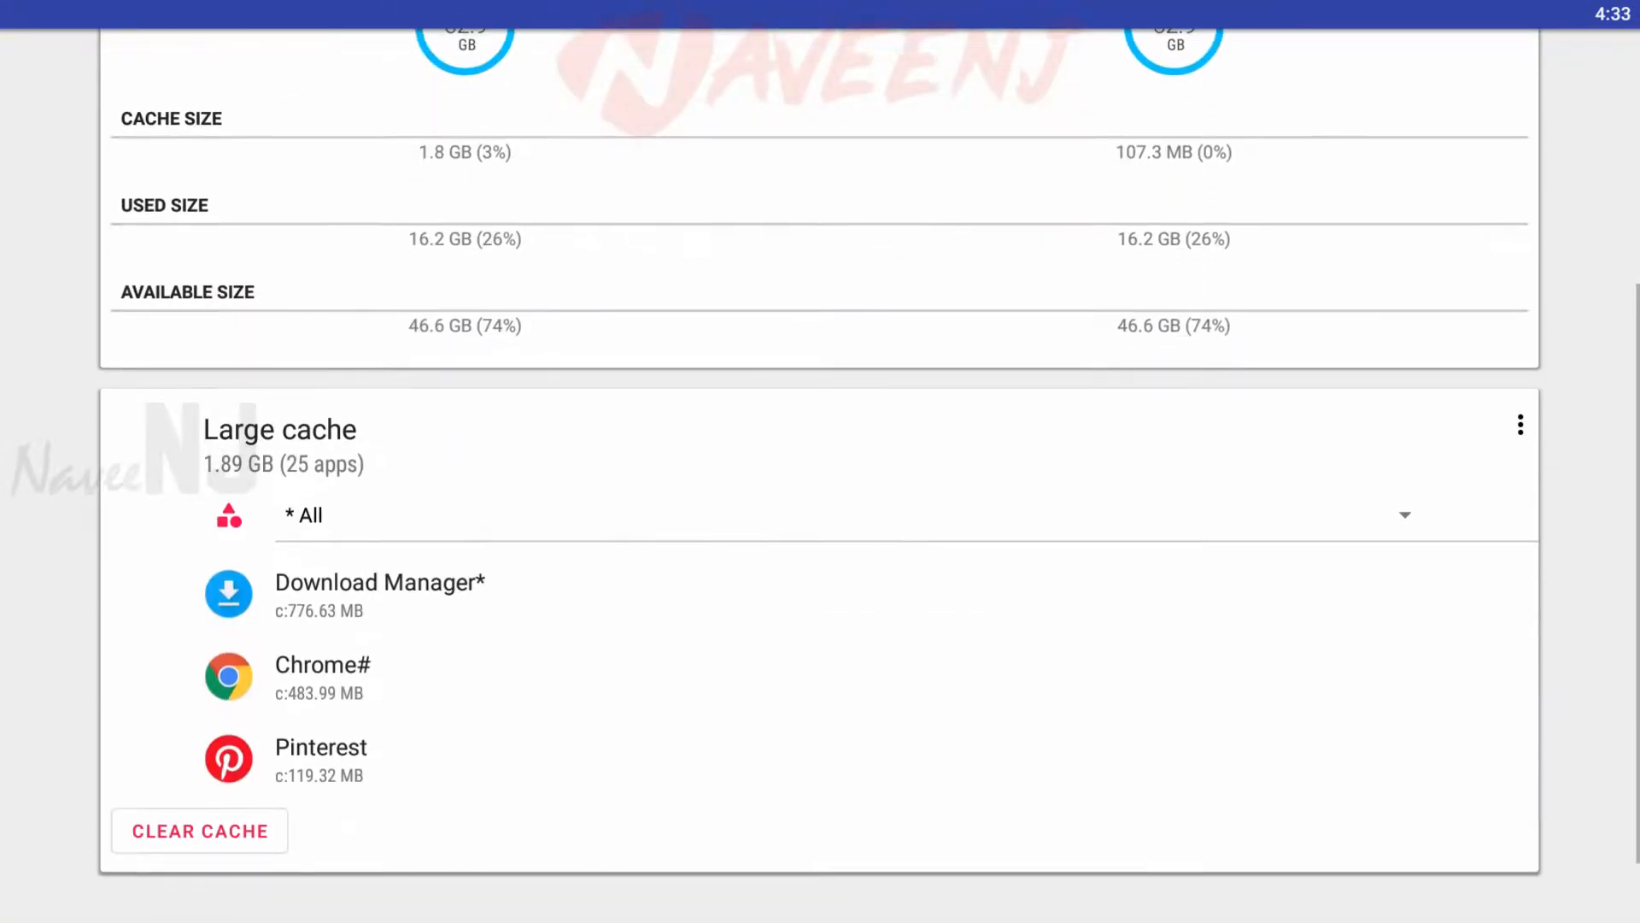
pyautogui.scroll(5, 820, 513)
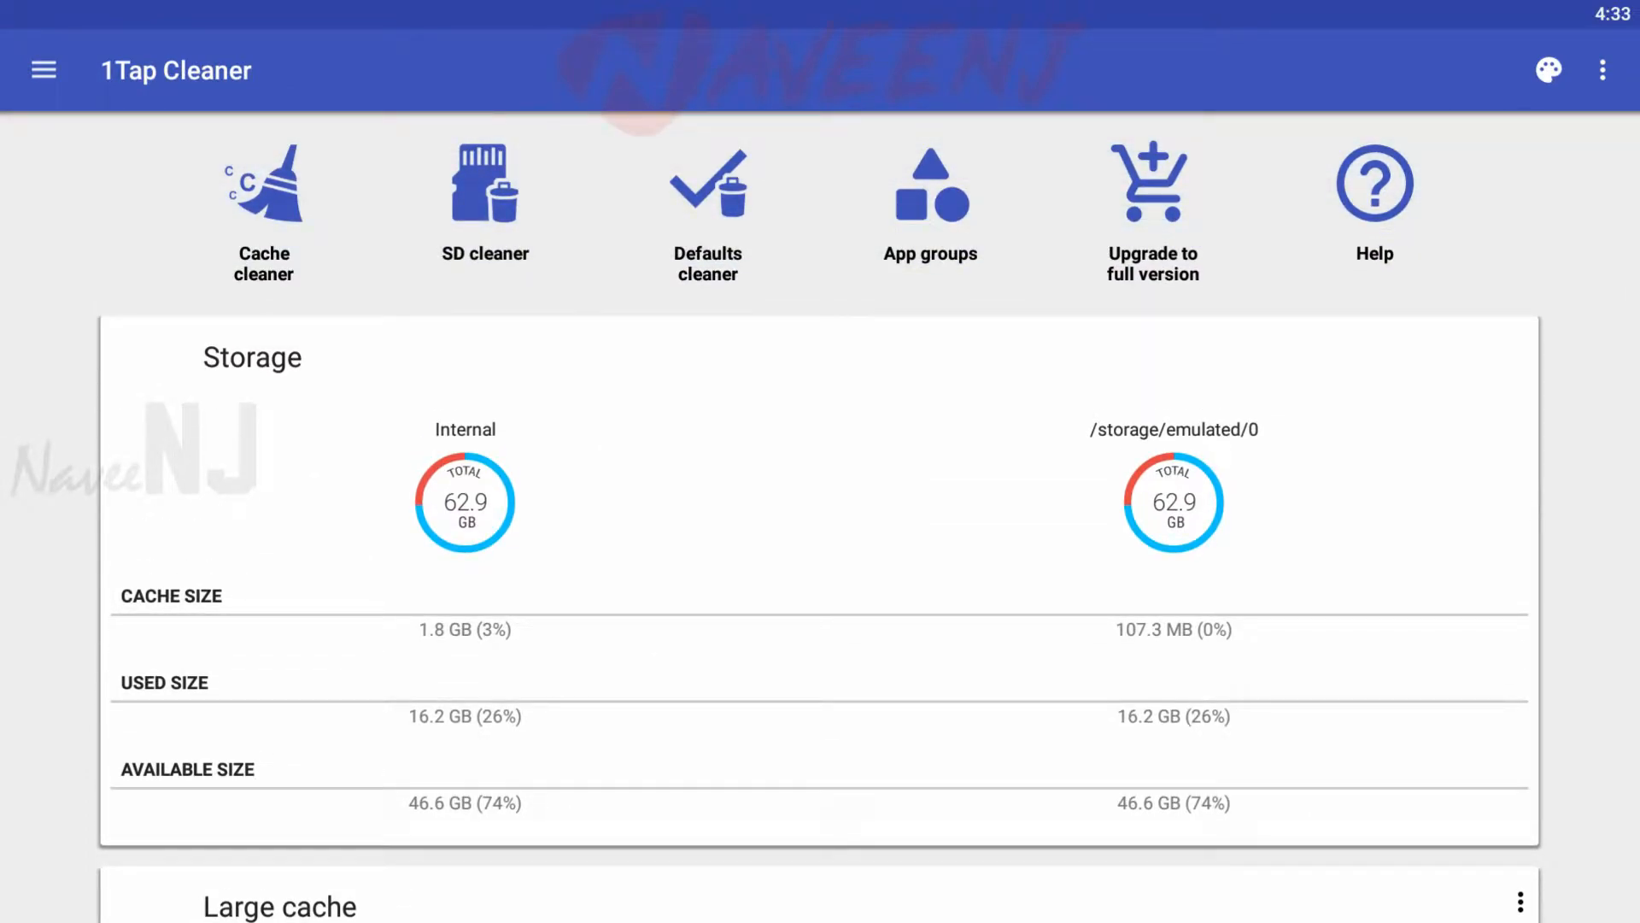
pyautogui.scroll(-5, 820, 513)
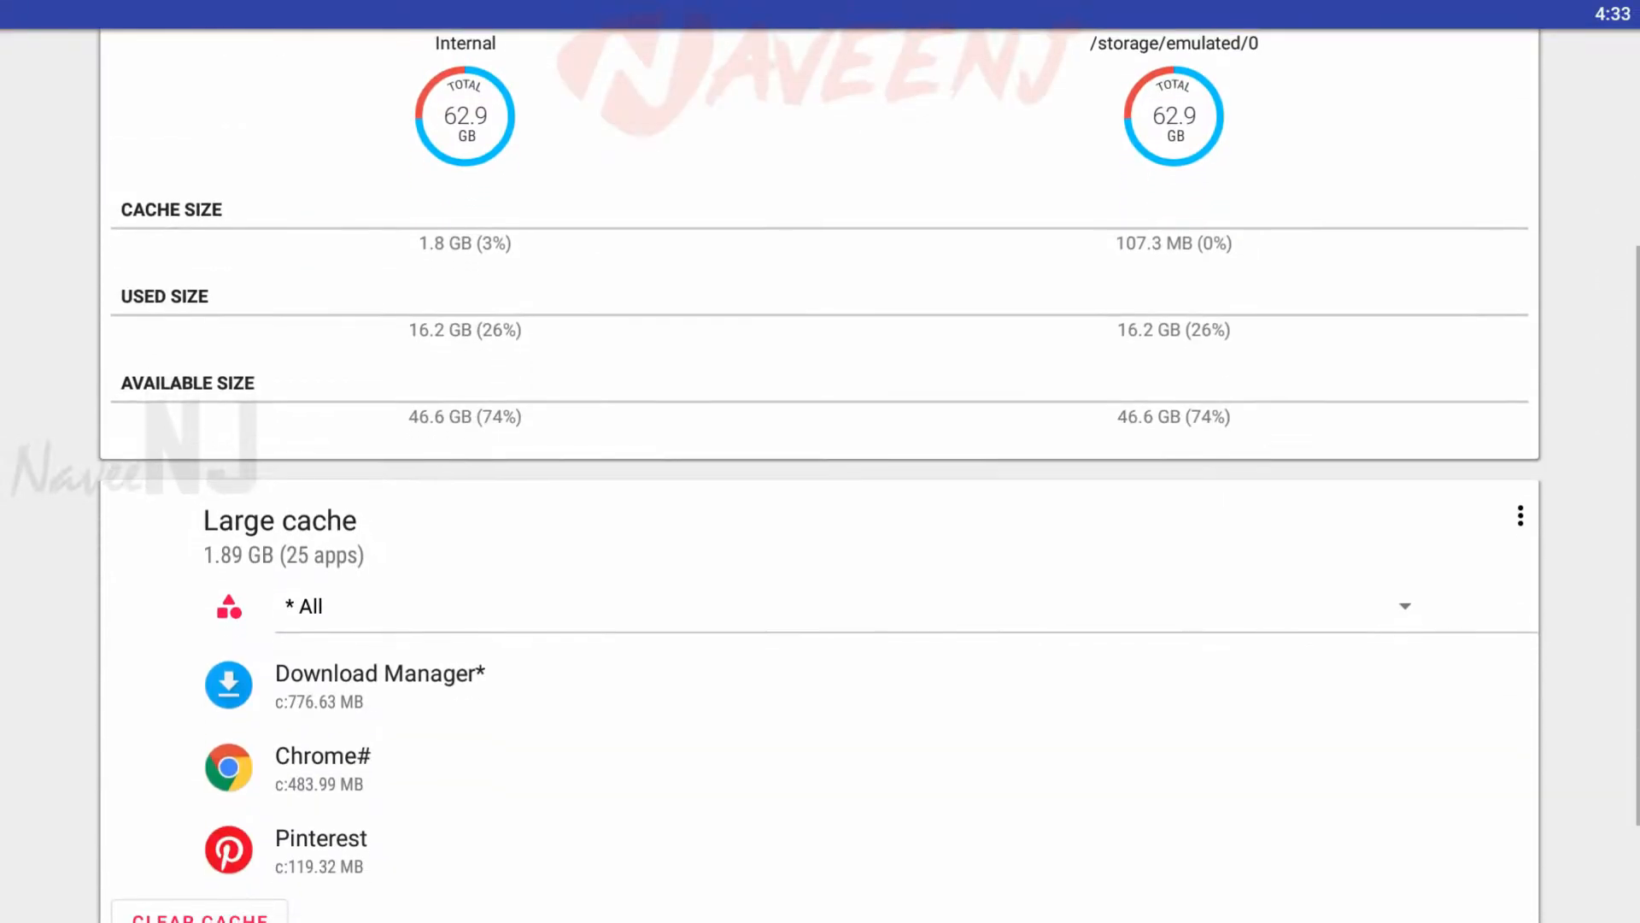
pyautogui.scroll(-2, 821, 512)
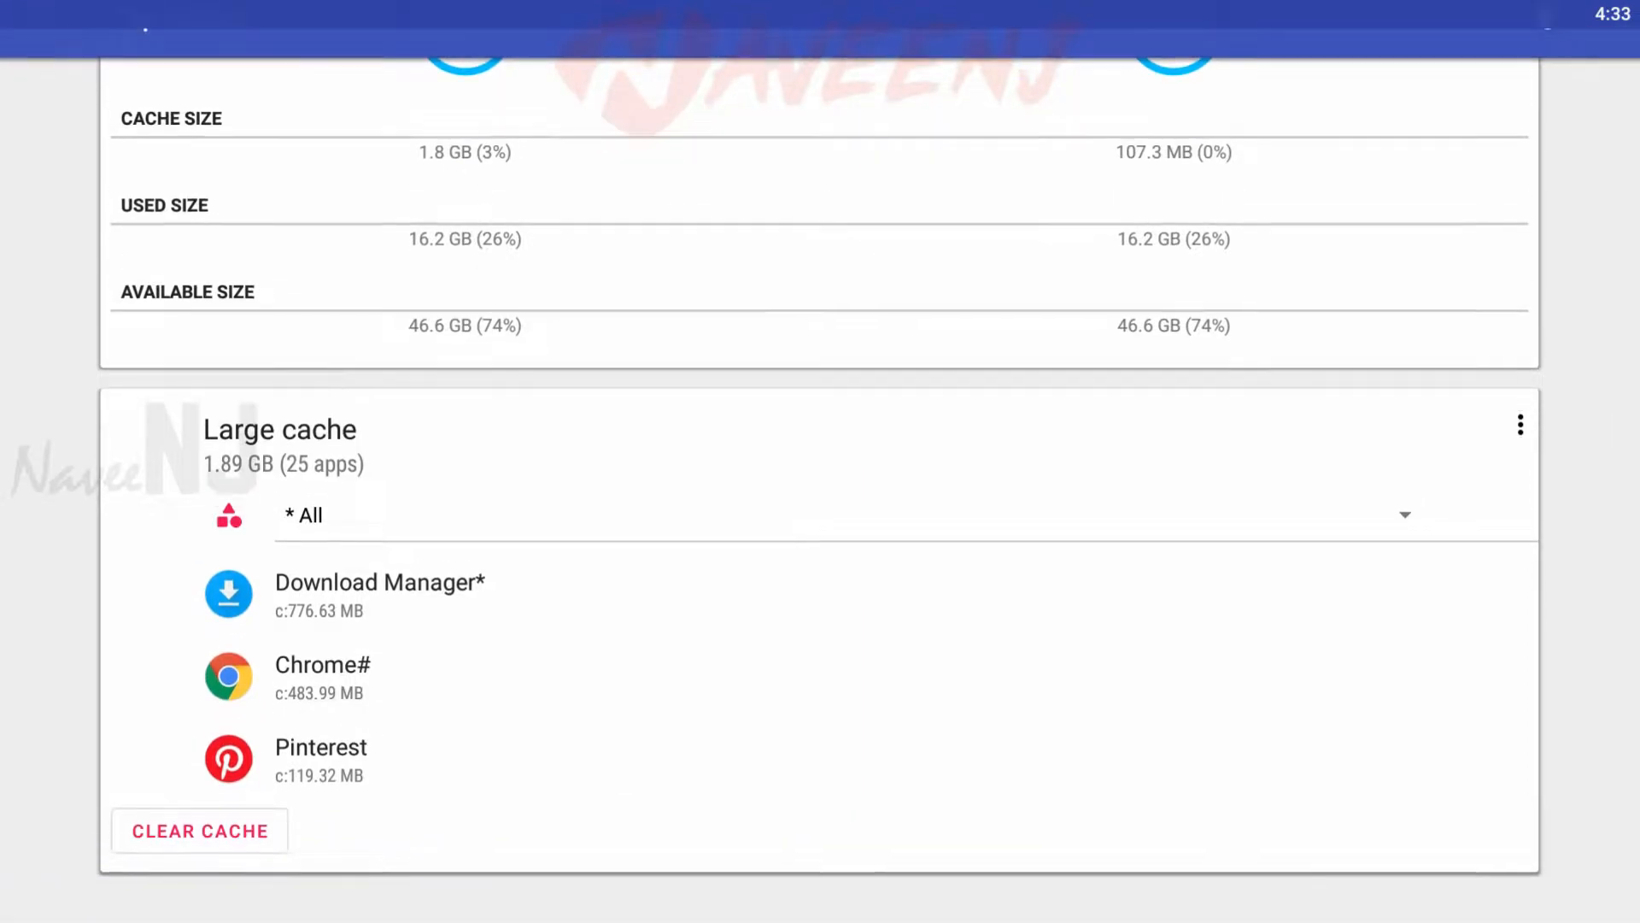
pyautogui.scroll(8, 821, 513)
# Step: Grant 1Tap Cleaner the 'Permit drawing over other apps' permission and return to its main screen
pyautogui.click(264, 211)
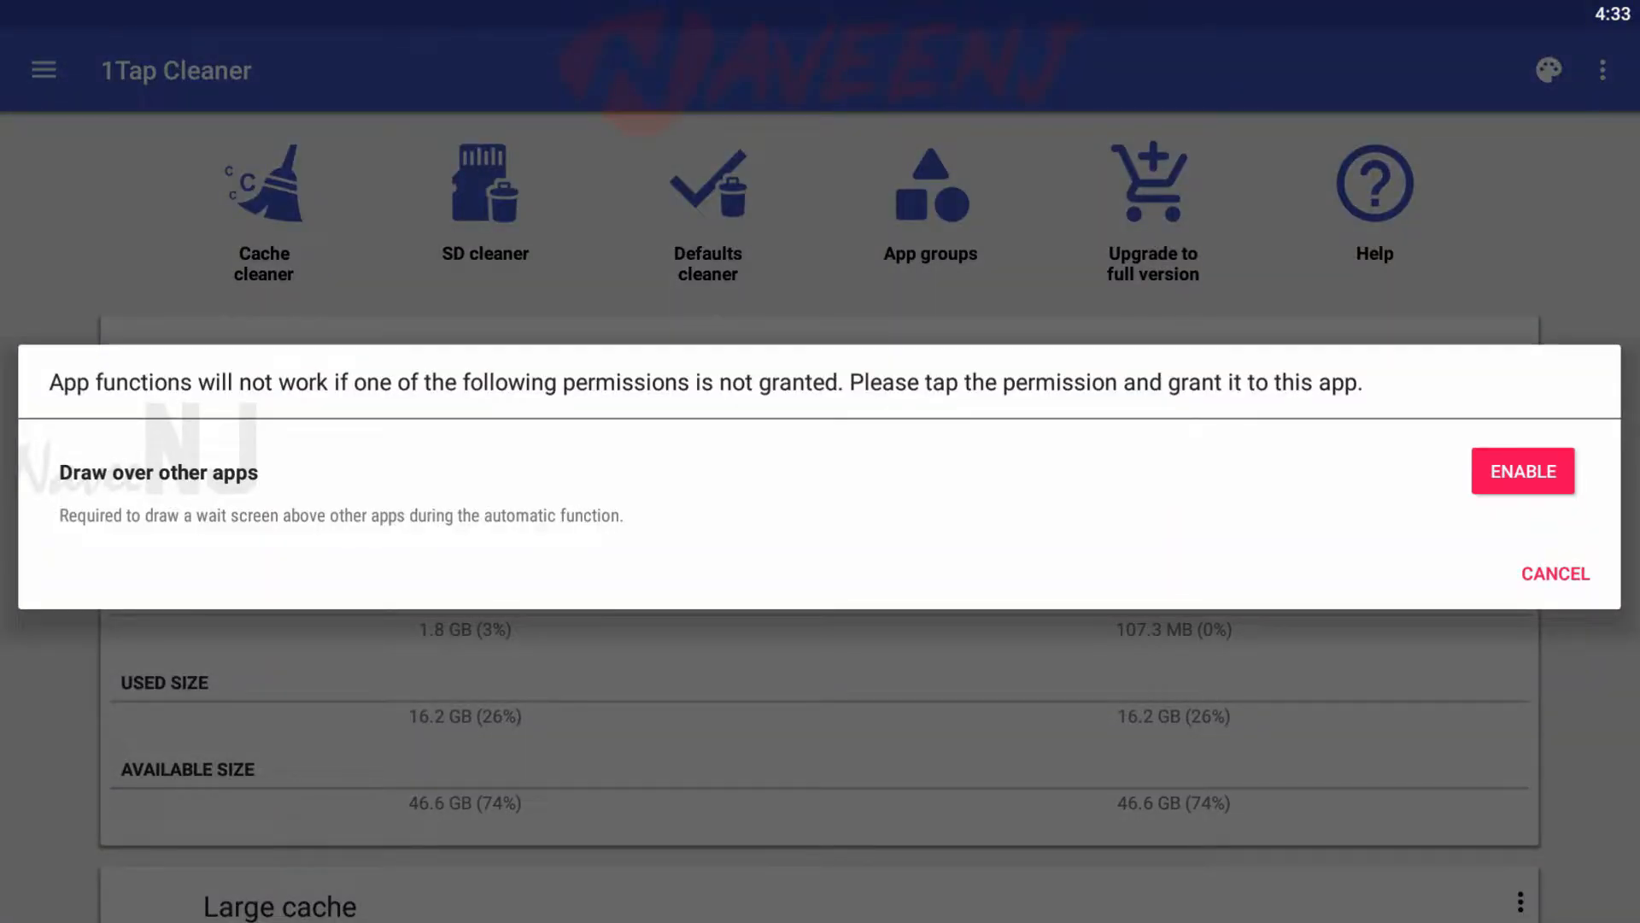
pyautogui.click(1523, 470)
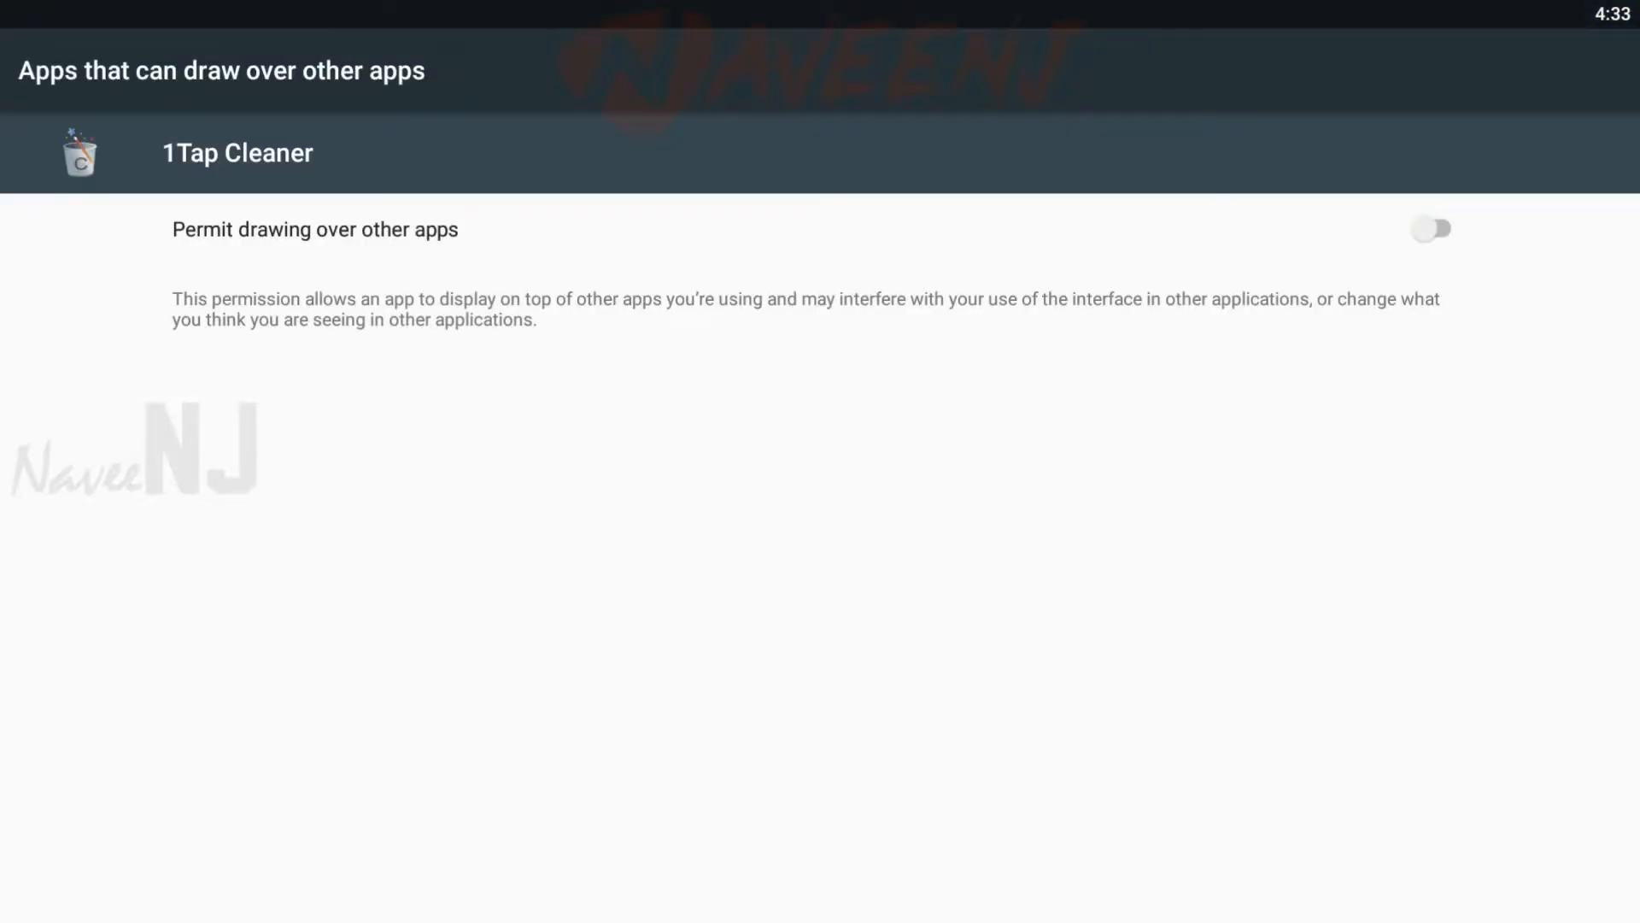
pyautogui.click(1433, 228)
pyautogui.press('Escape')
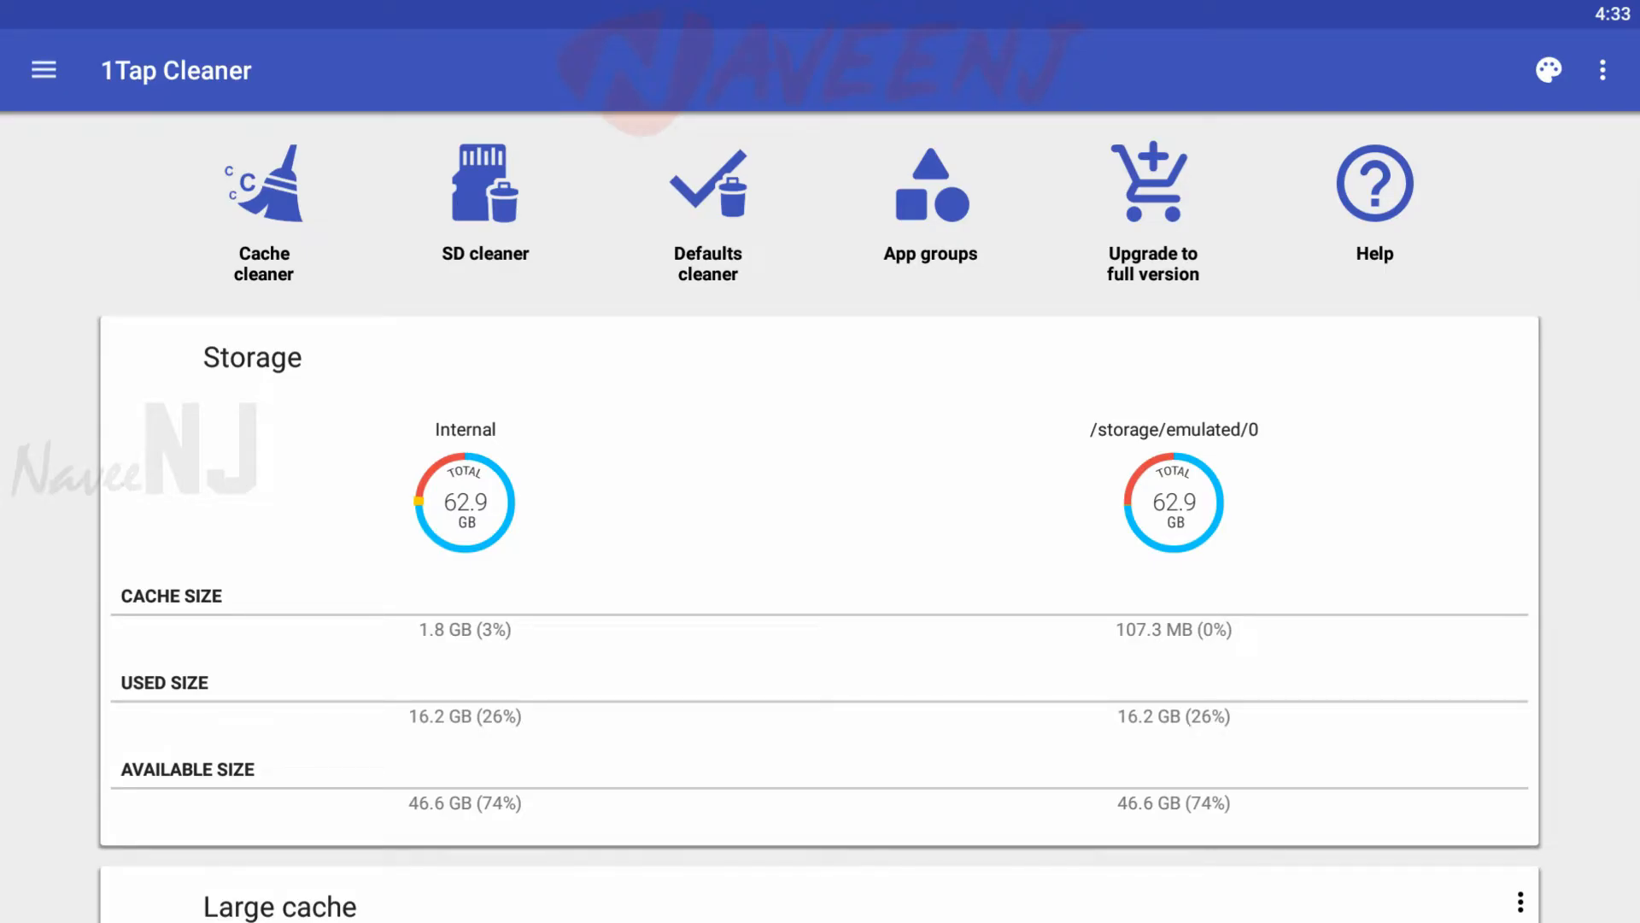
pyautogui.scroll(-5, 820, 513)
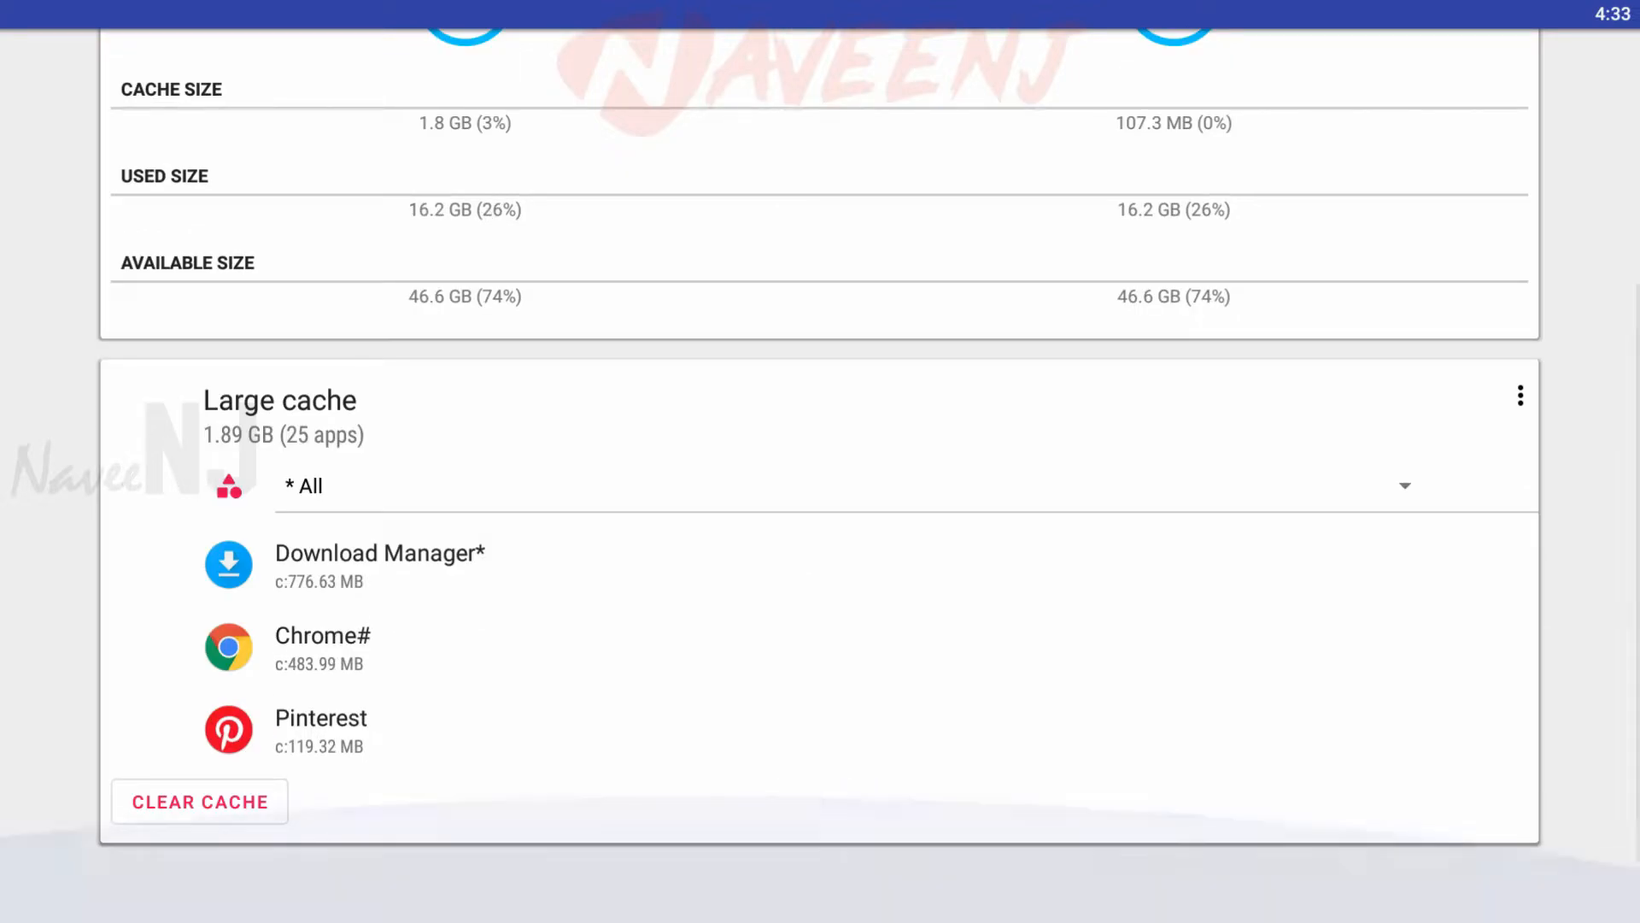
pyautogui.scroll(5, 821, 512)
# Step: Clear the listed apps' cached files, dropping internal cache from 1.8 GB to 1.2 GB
pyautogui.click(269, 230)
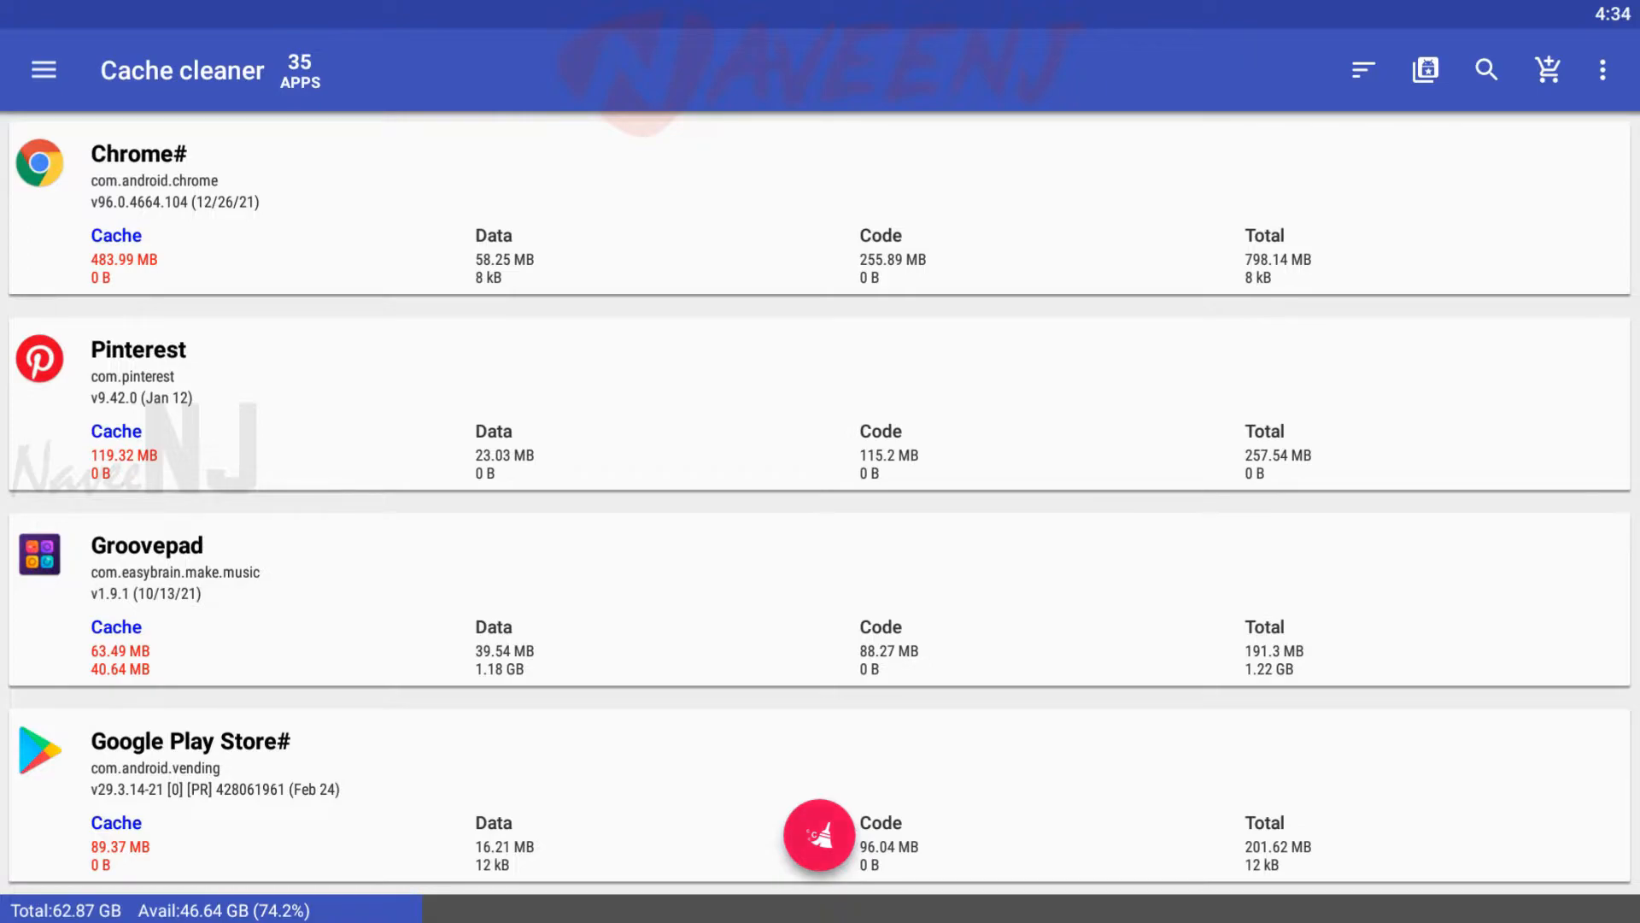
pyautogui.click(821, 835)
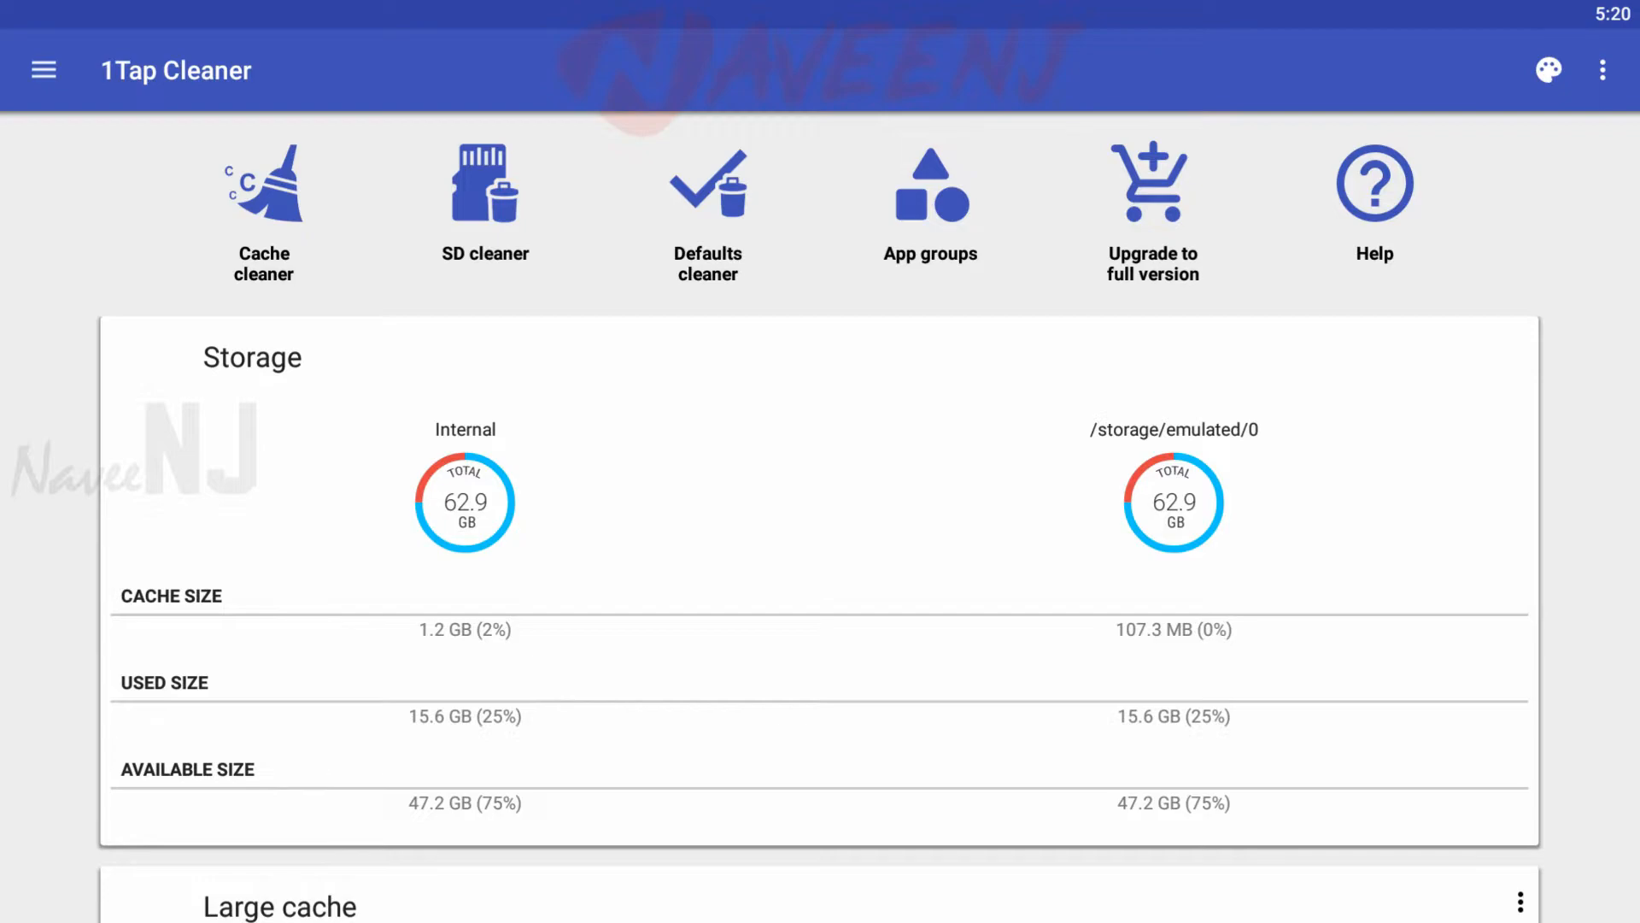
pyautogui.scroll(-5, 820, 513)
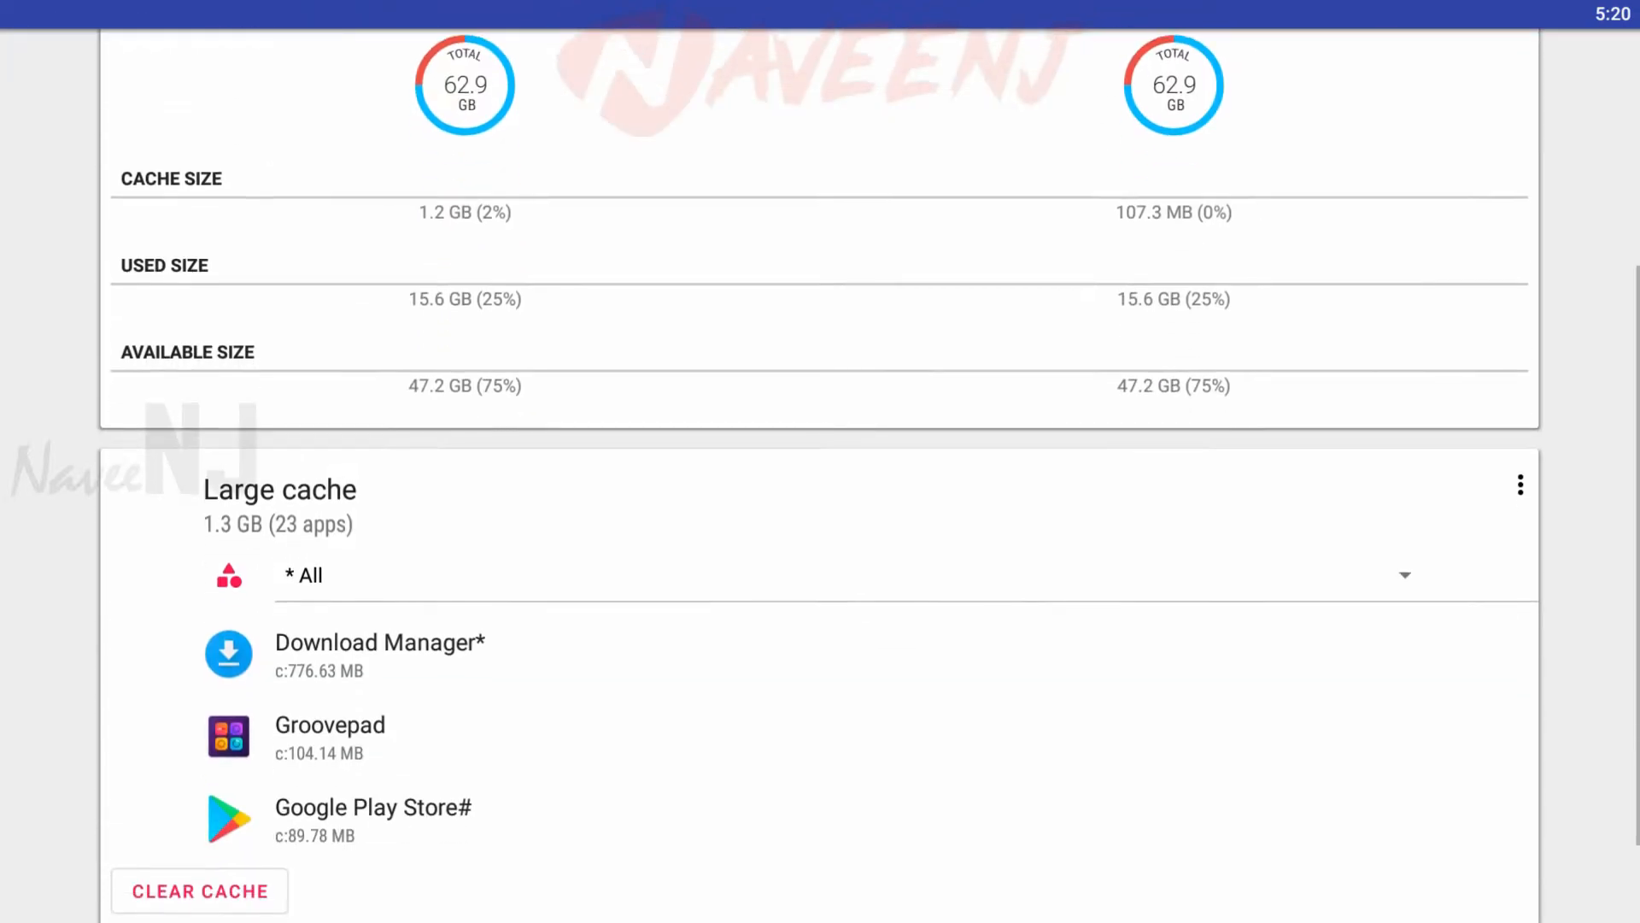
# Step: Limit the Large cache card to Group1 apps, showing 0 B
pyautogui.click(845, 574)
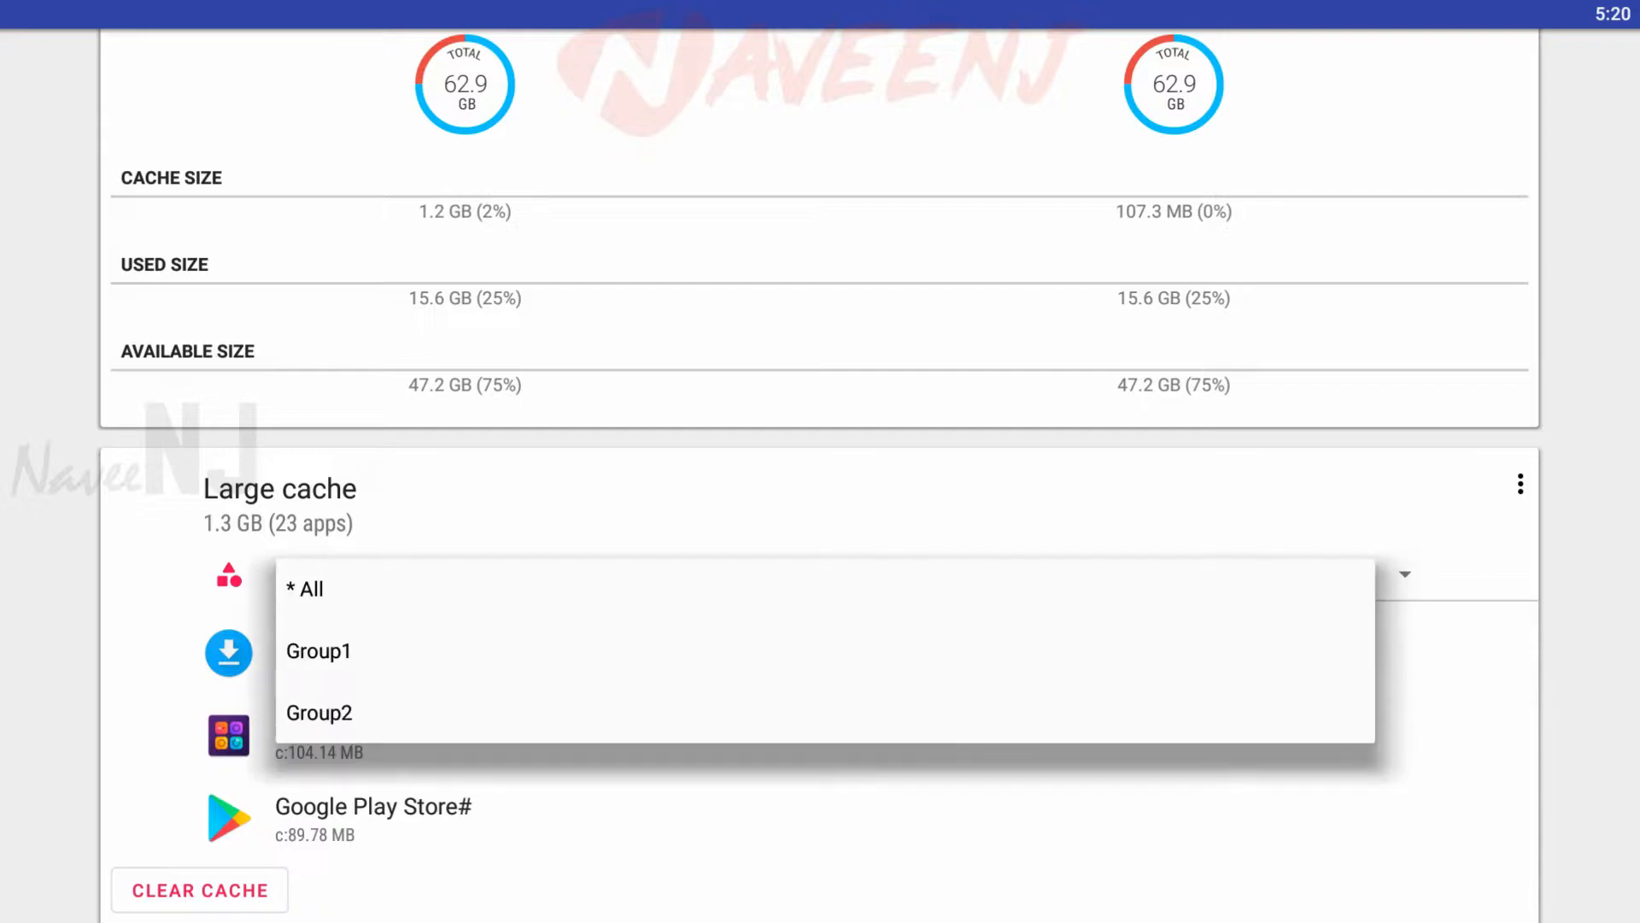
pyautogui.click(334, 651)
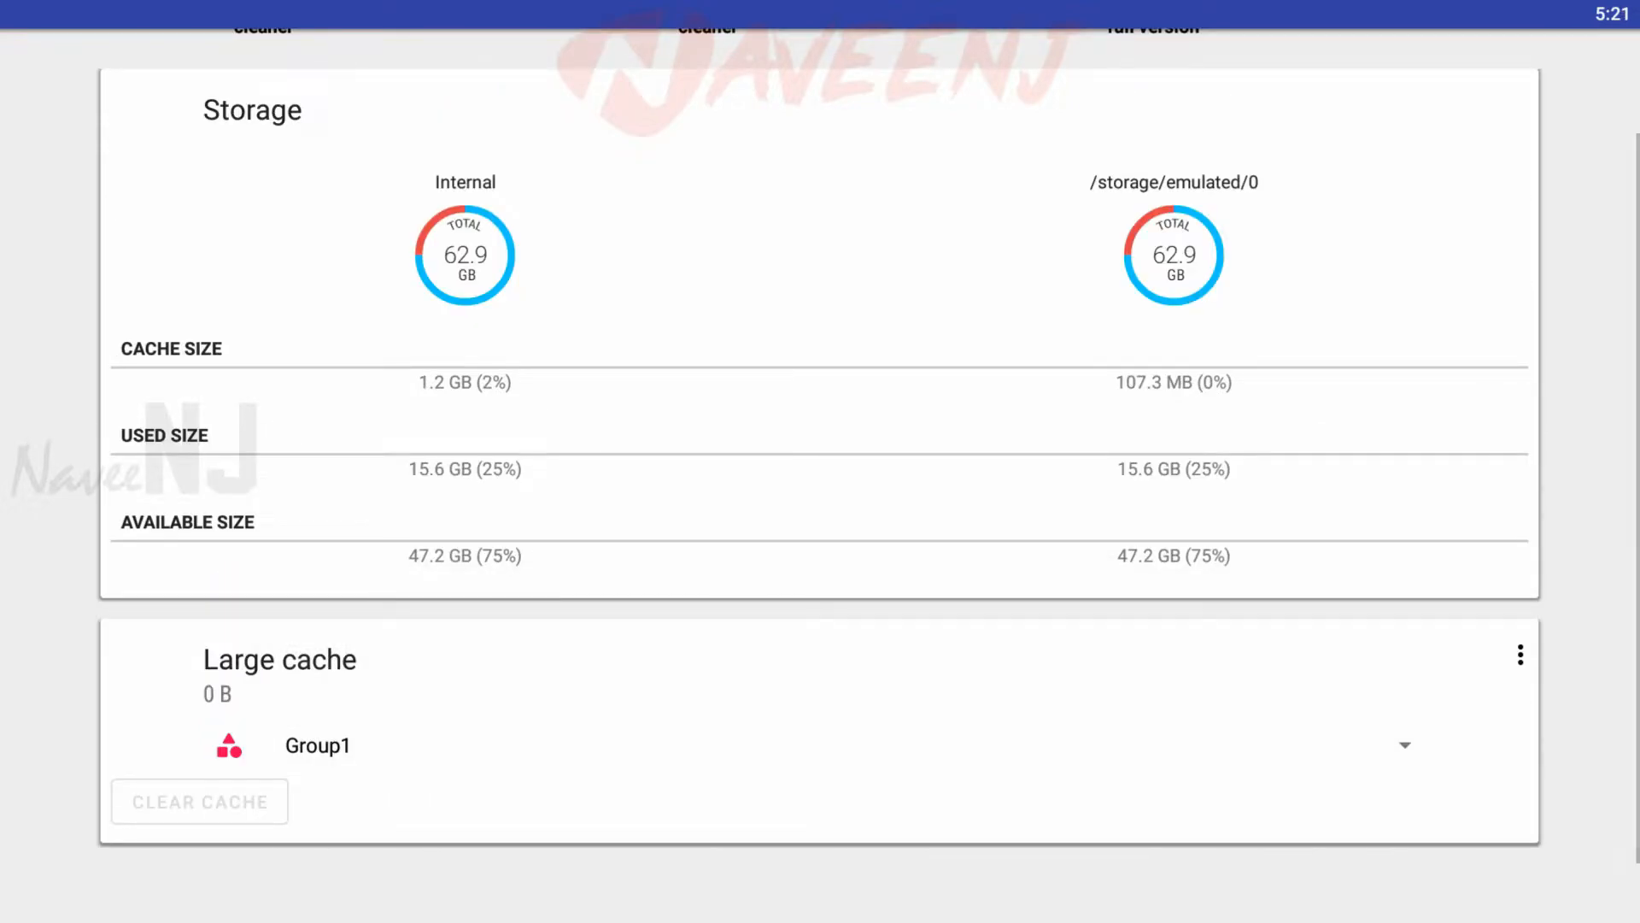
pyautogui.scroll(5, 820, 513)
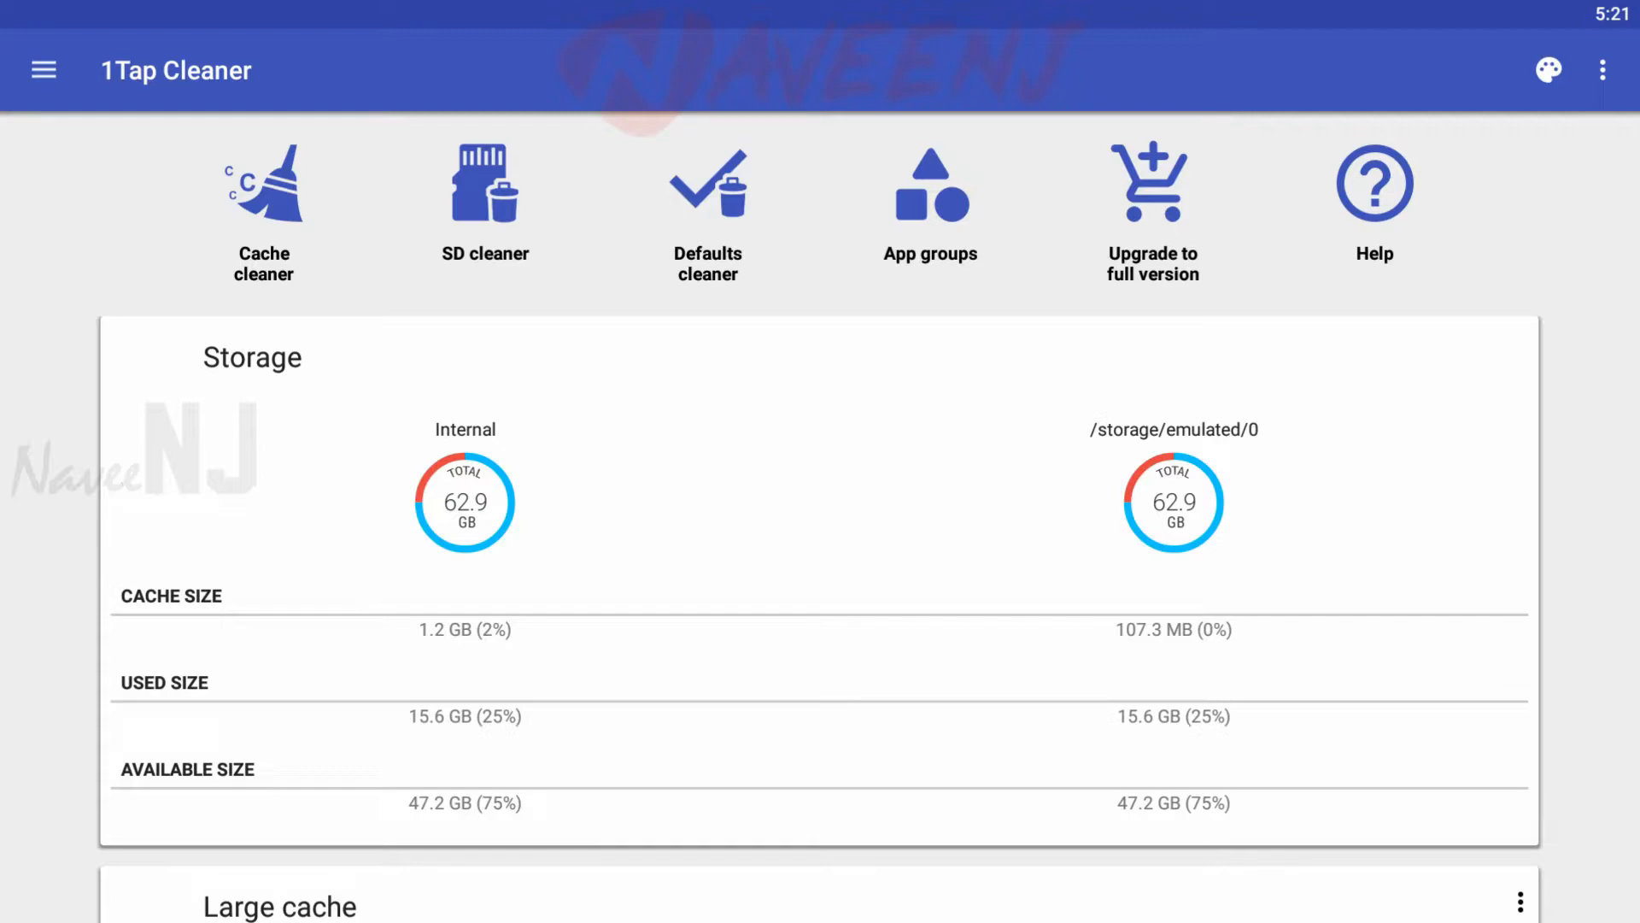
# Step: Reach the app's Settings screen from the navigation menu
pyautogui.click(44, 70)
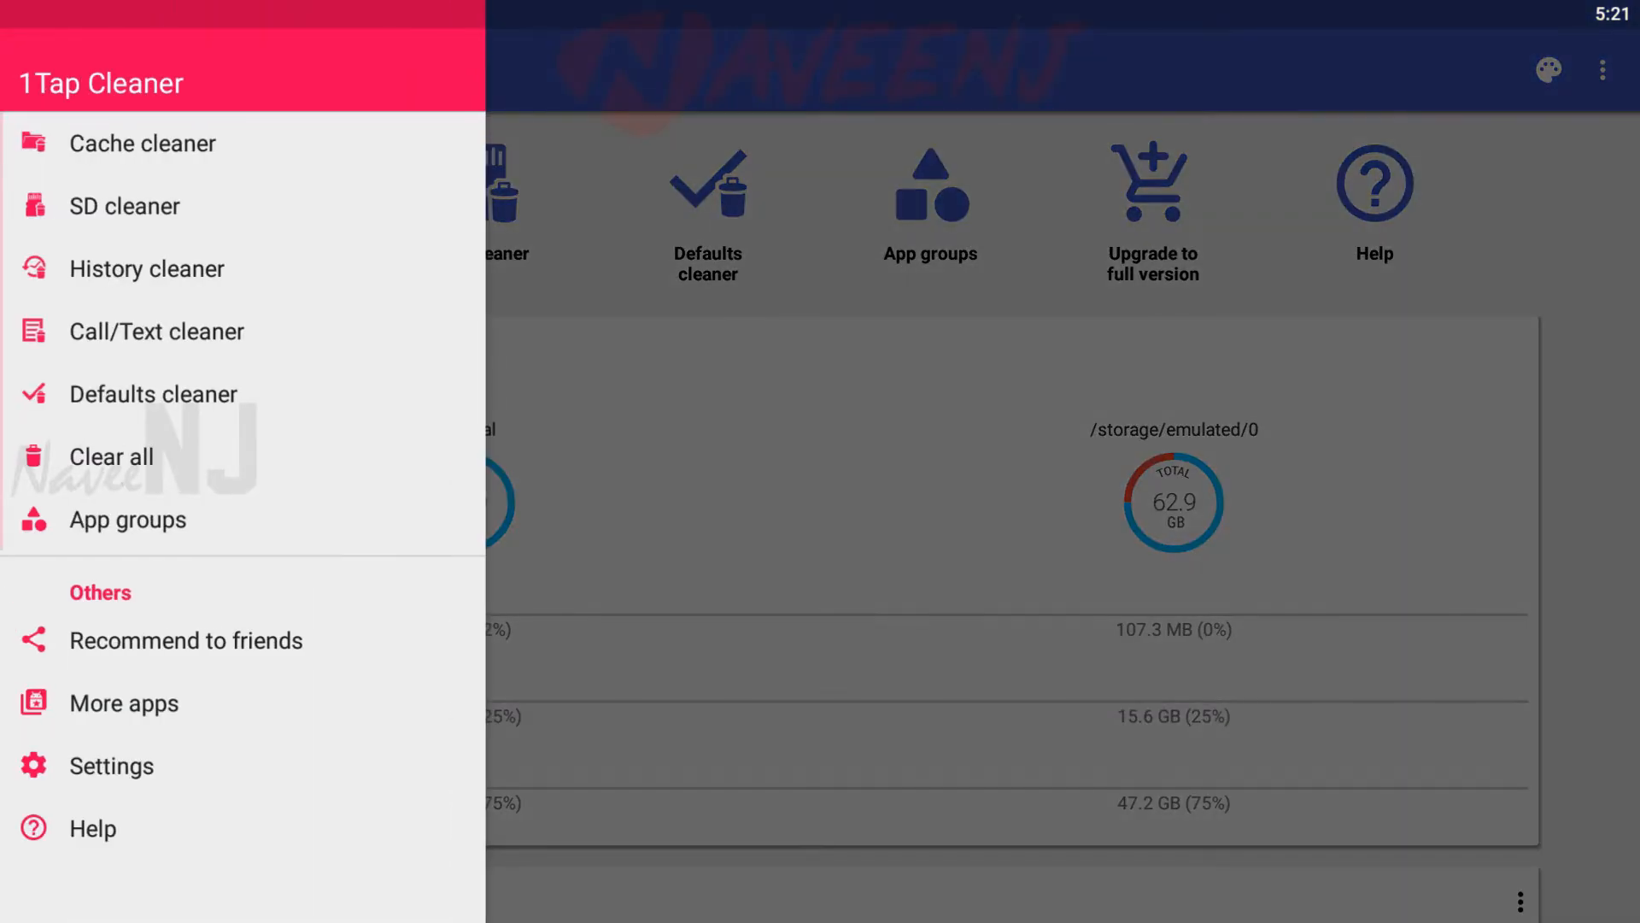
pyautogui.click(111, 765)
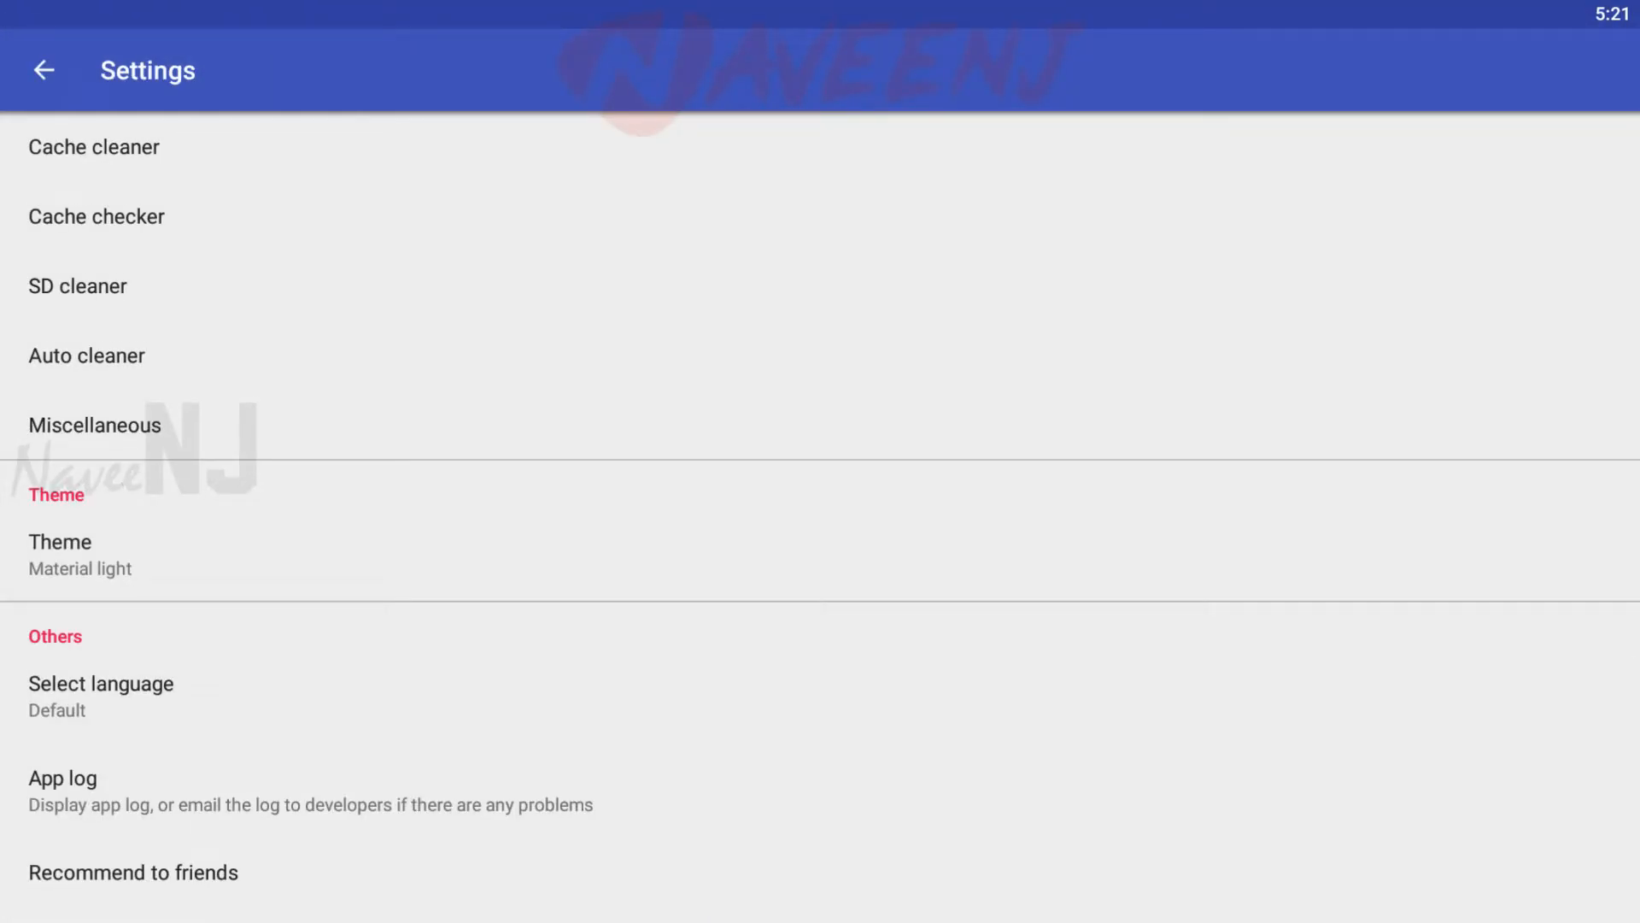
pyautogui.scroll(-5, 821, 512)
pyautogui.scroll(6, 821, 513)
# Step: Dismiss the language chooser and switch the theme from Material light to Corrugated paper
pyautogui.click(102, 697)
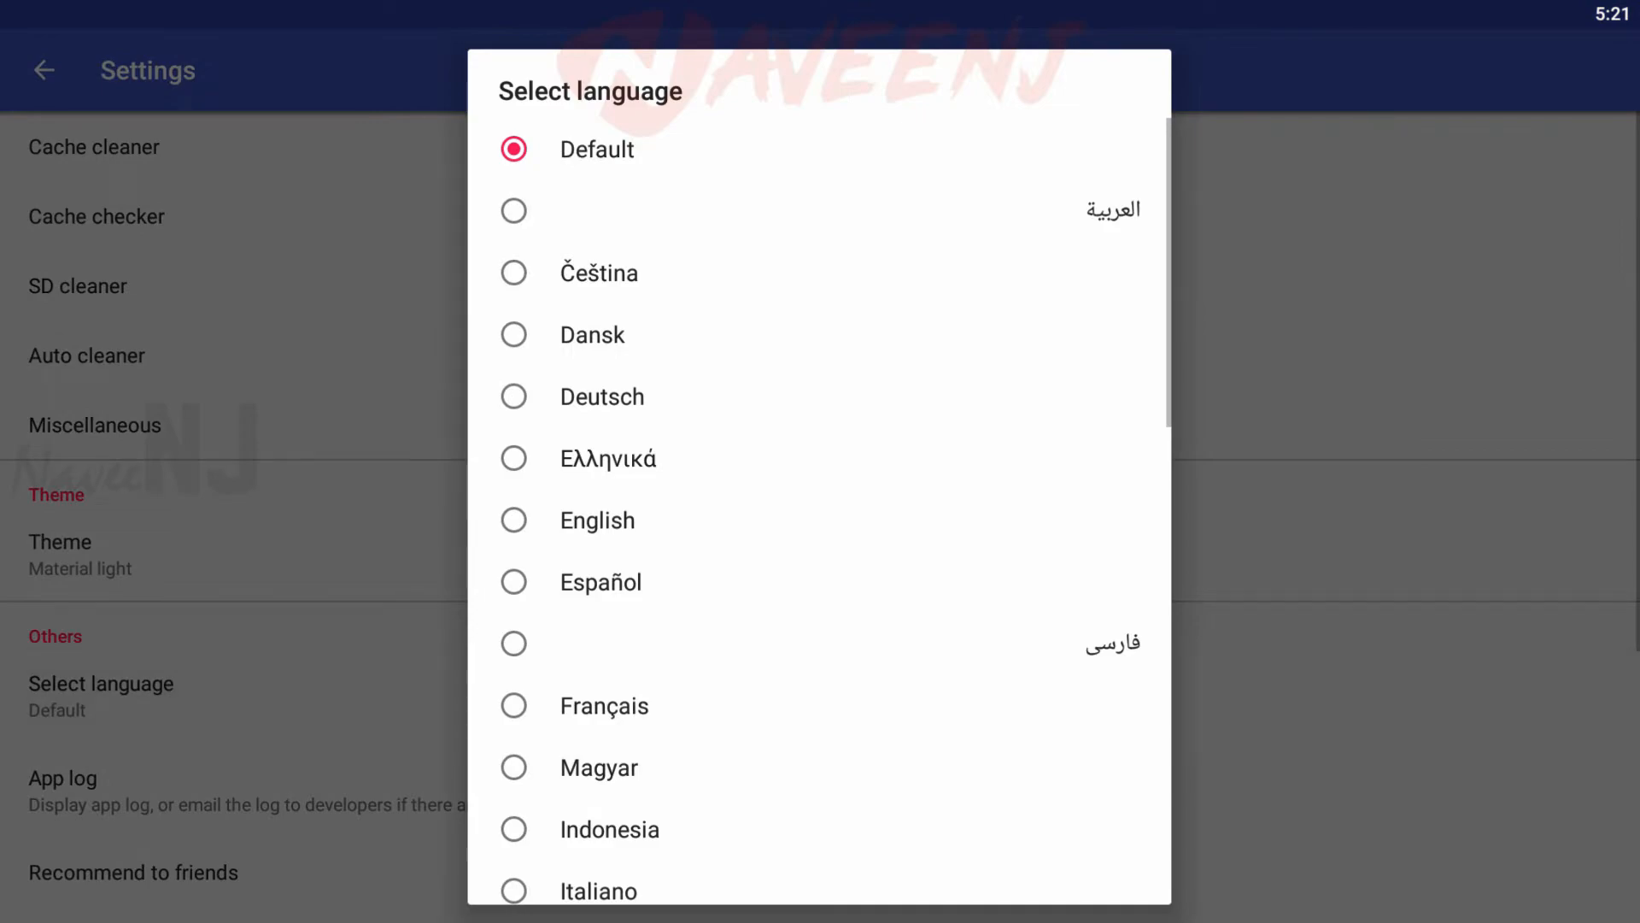
pyautogui.press('Escape')
pyautogui.press('Up')
pyautogui.press('Return')
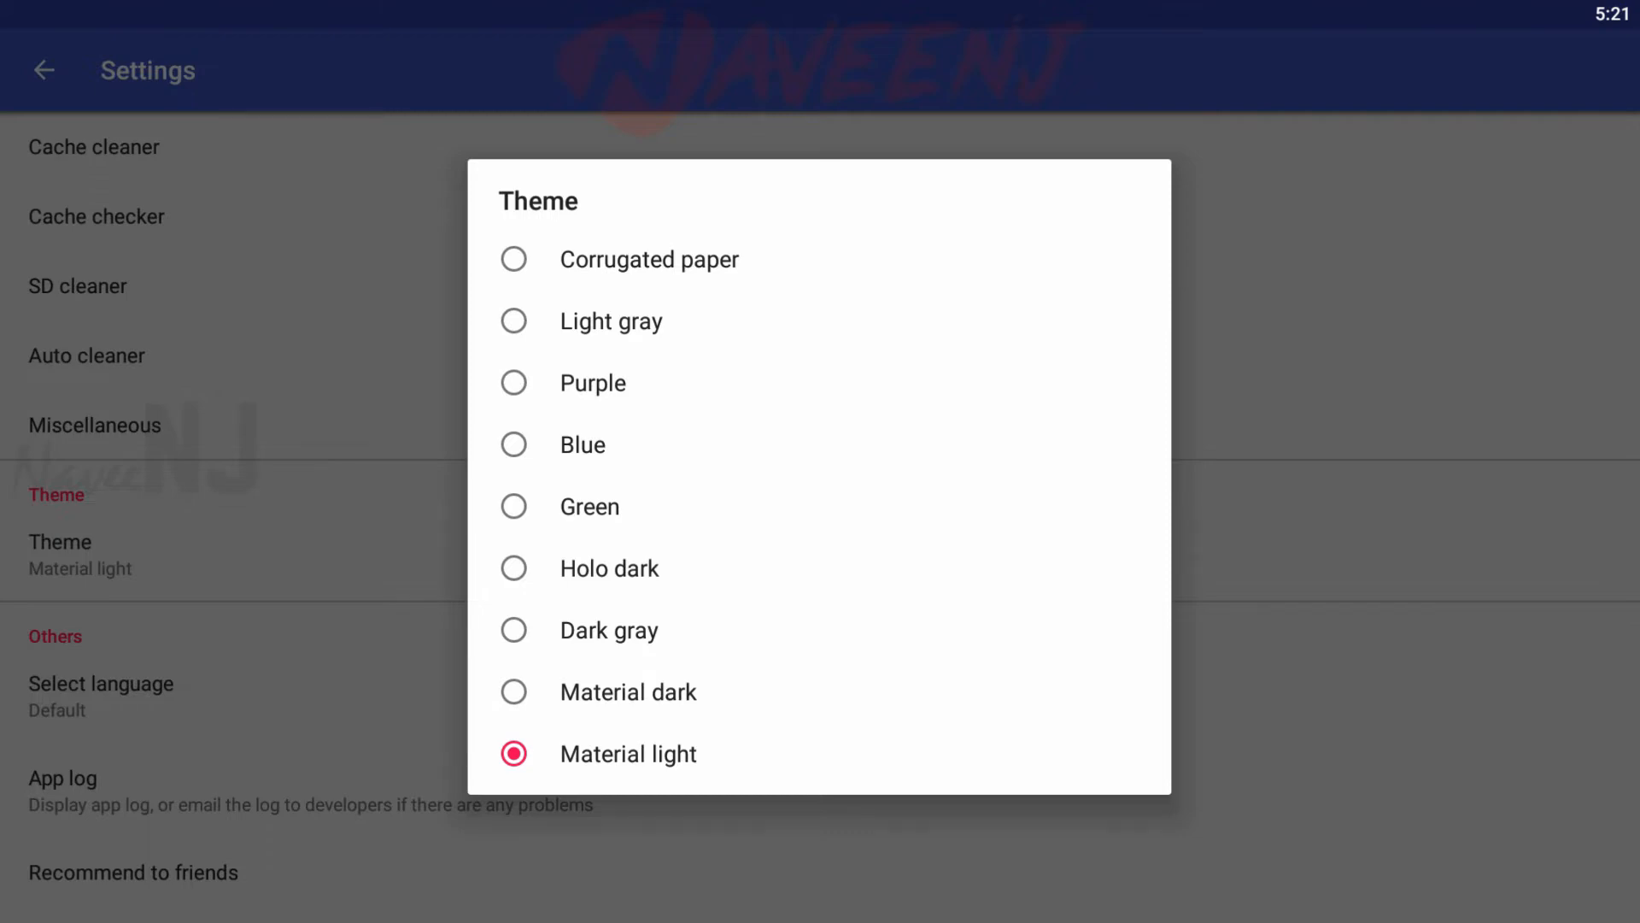
pyautogui.press('Escape')
pyautogui.press('Escape')
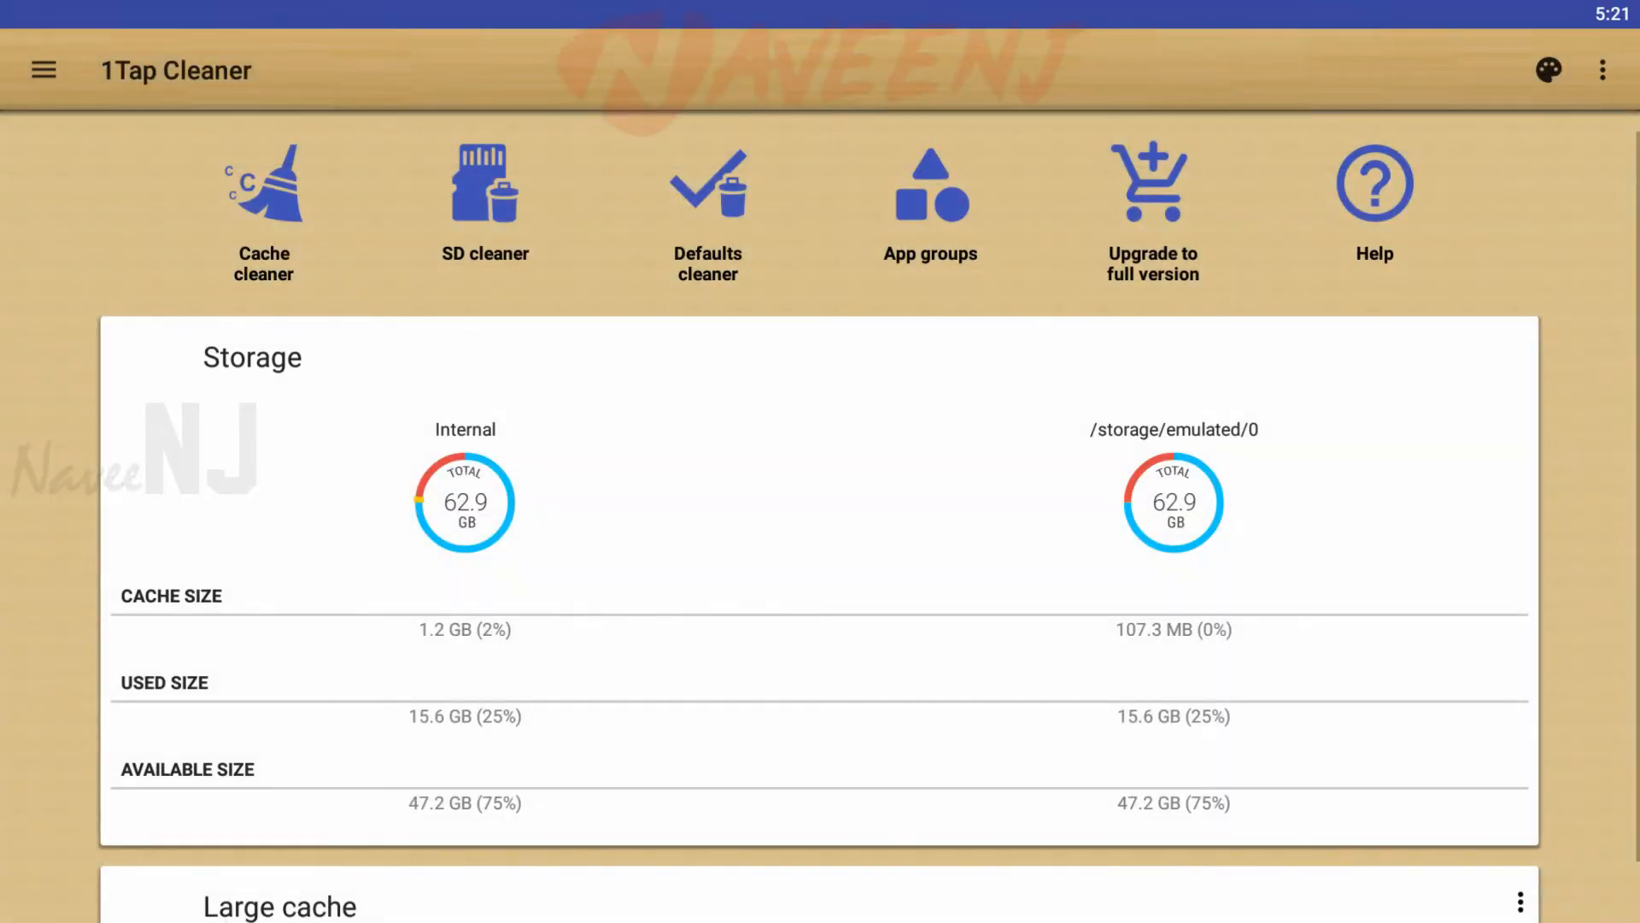
# Step: Review the Cache checker settings and return to the Settings list
pyautogui.click(44, 69)
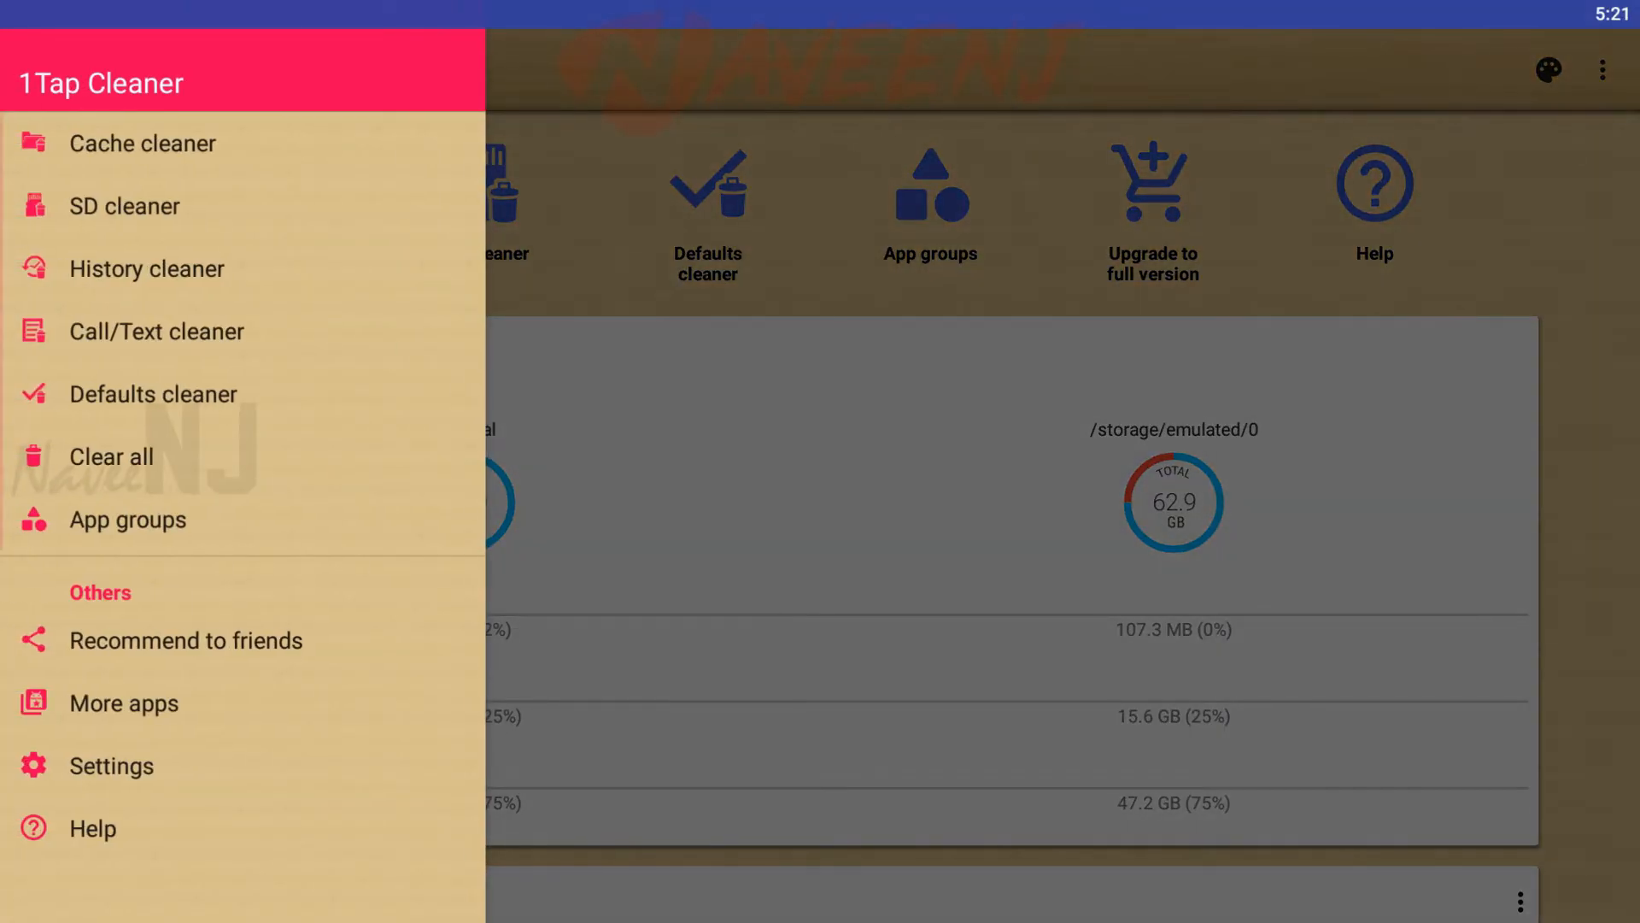
pyautogui.click(111, 764)
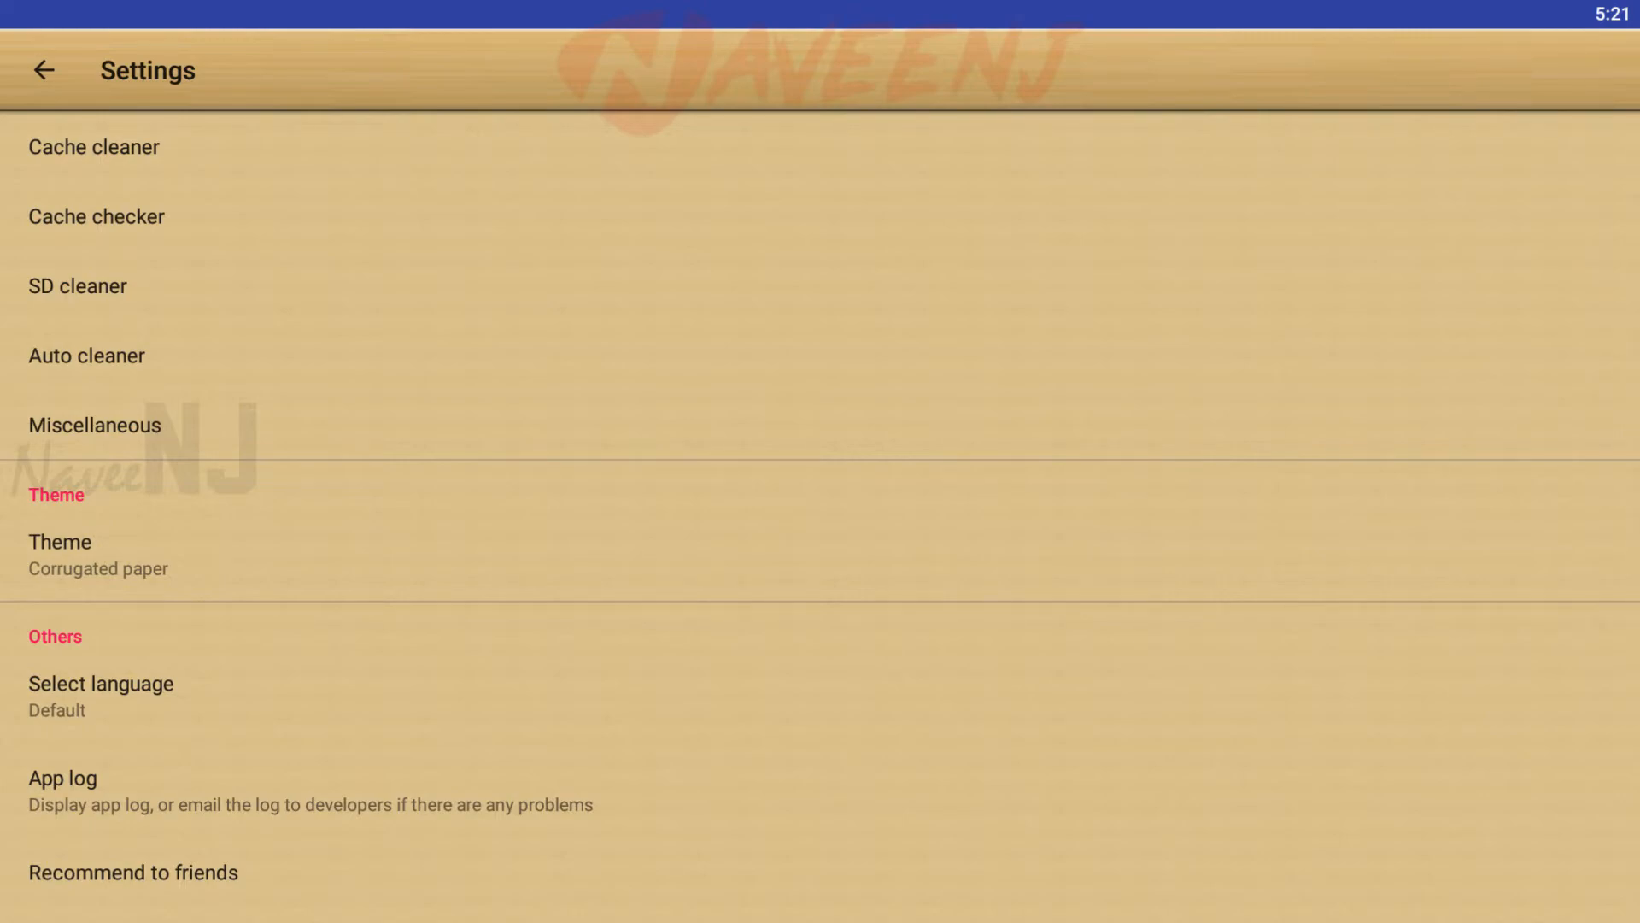
pyautogui.click(94, 167)
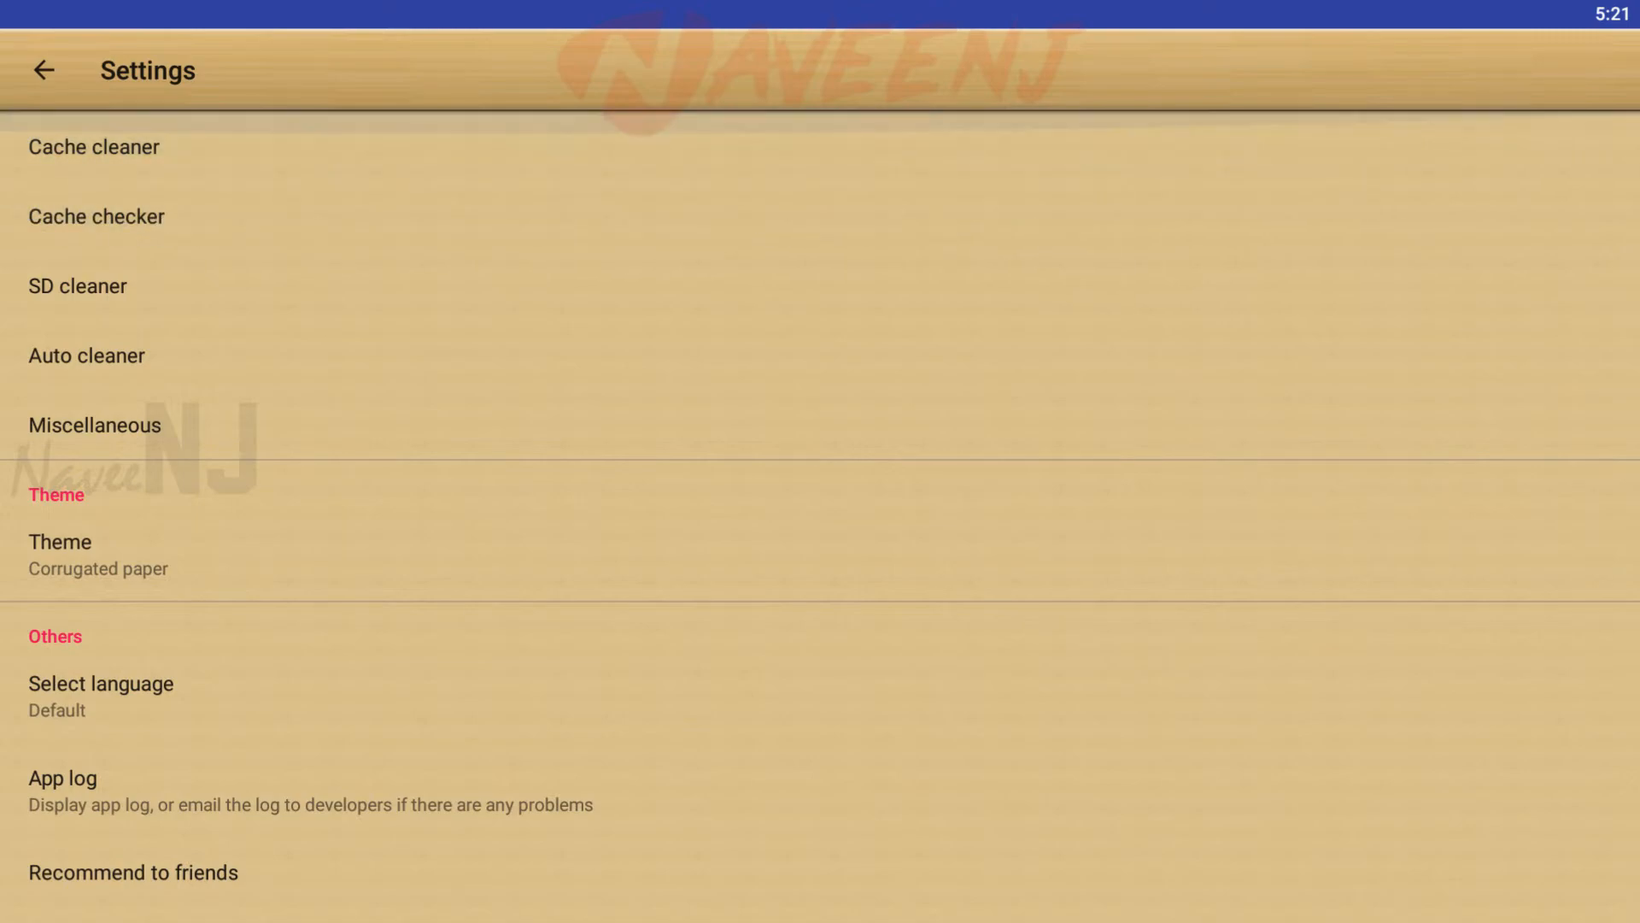
pyautogui.click(97, 217)
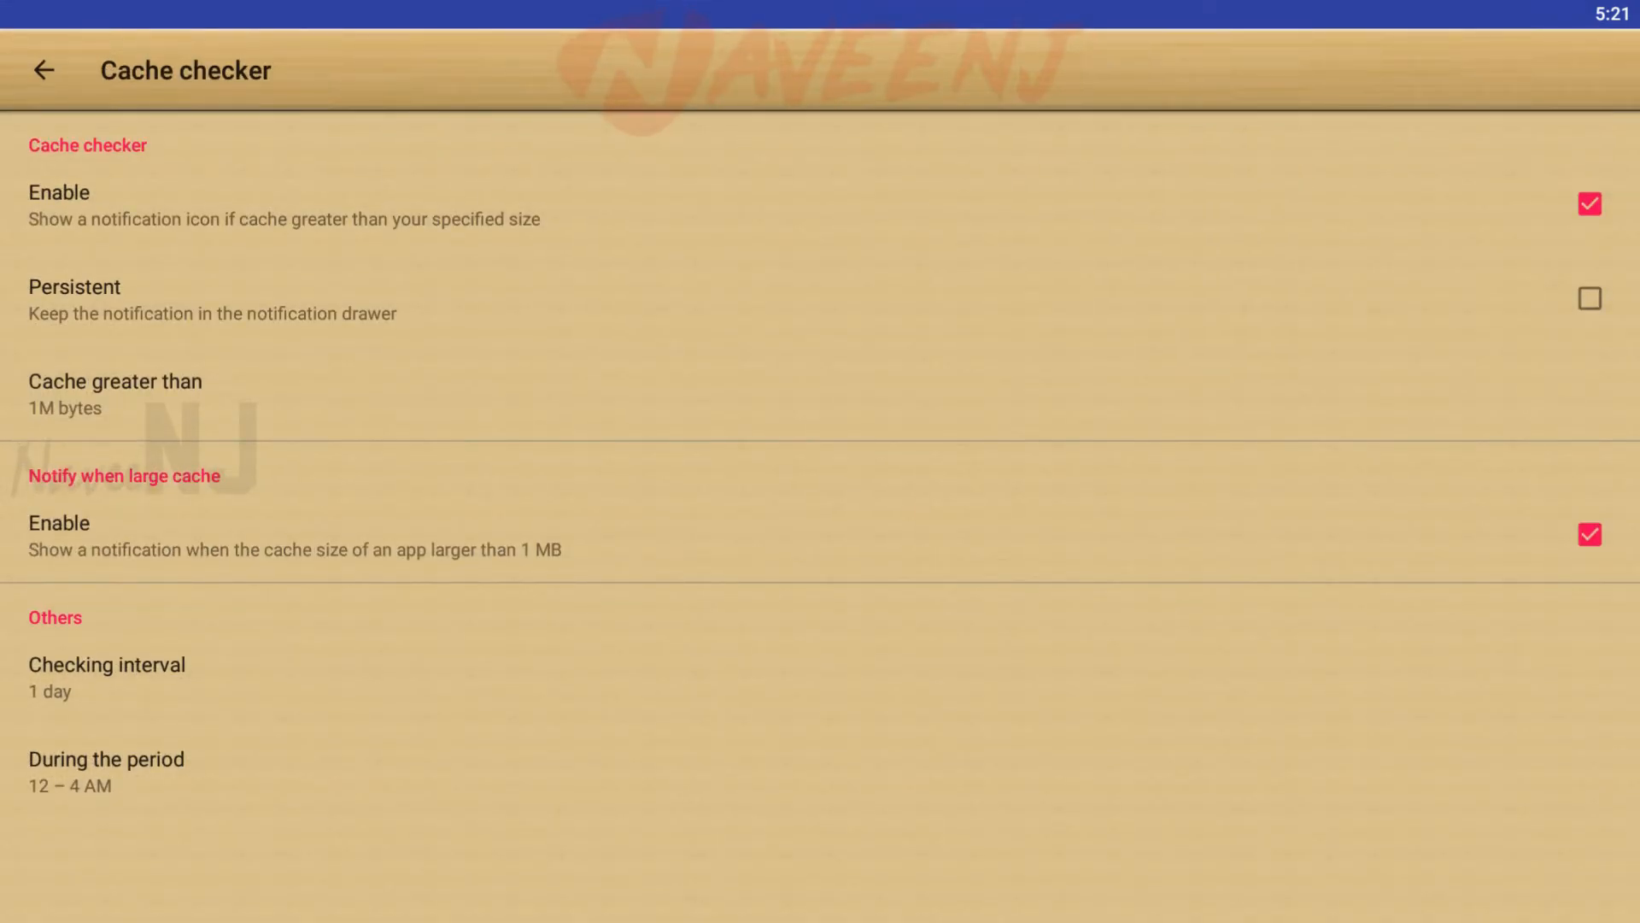
pyautogui.click(44, 69)
# Step: Review the Cache cleaner settings and return to the Settings list
pyautogui.click(97, 146)
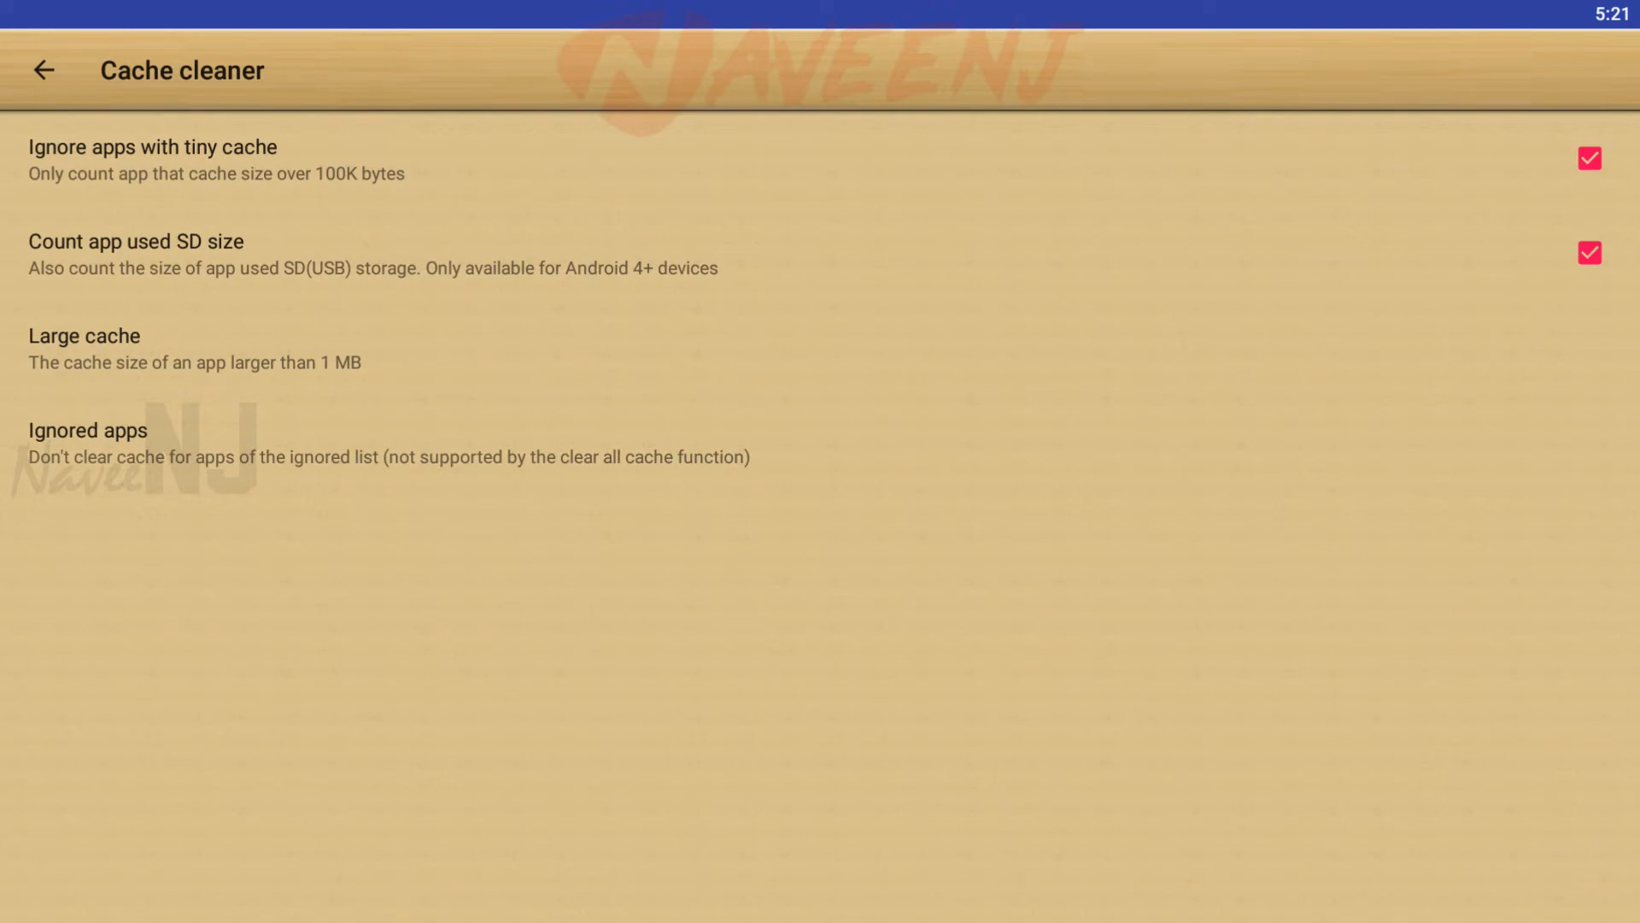
pyautogui.click(43, 70)
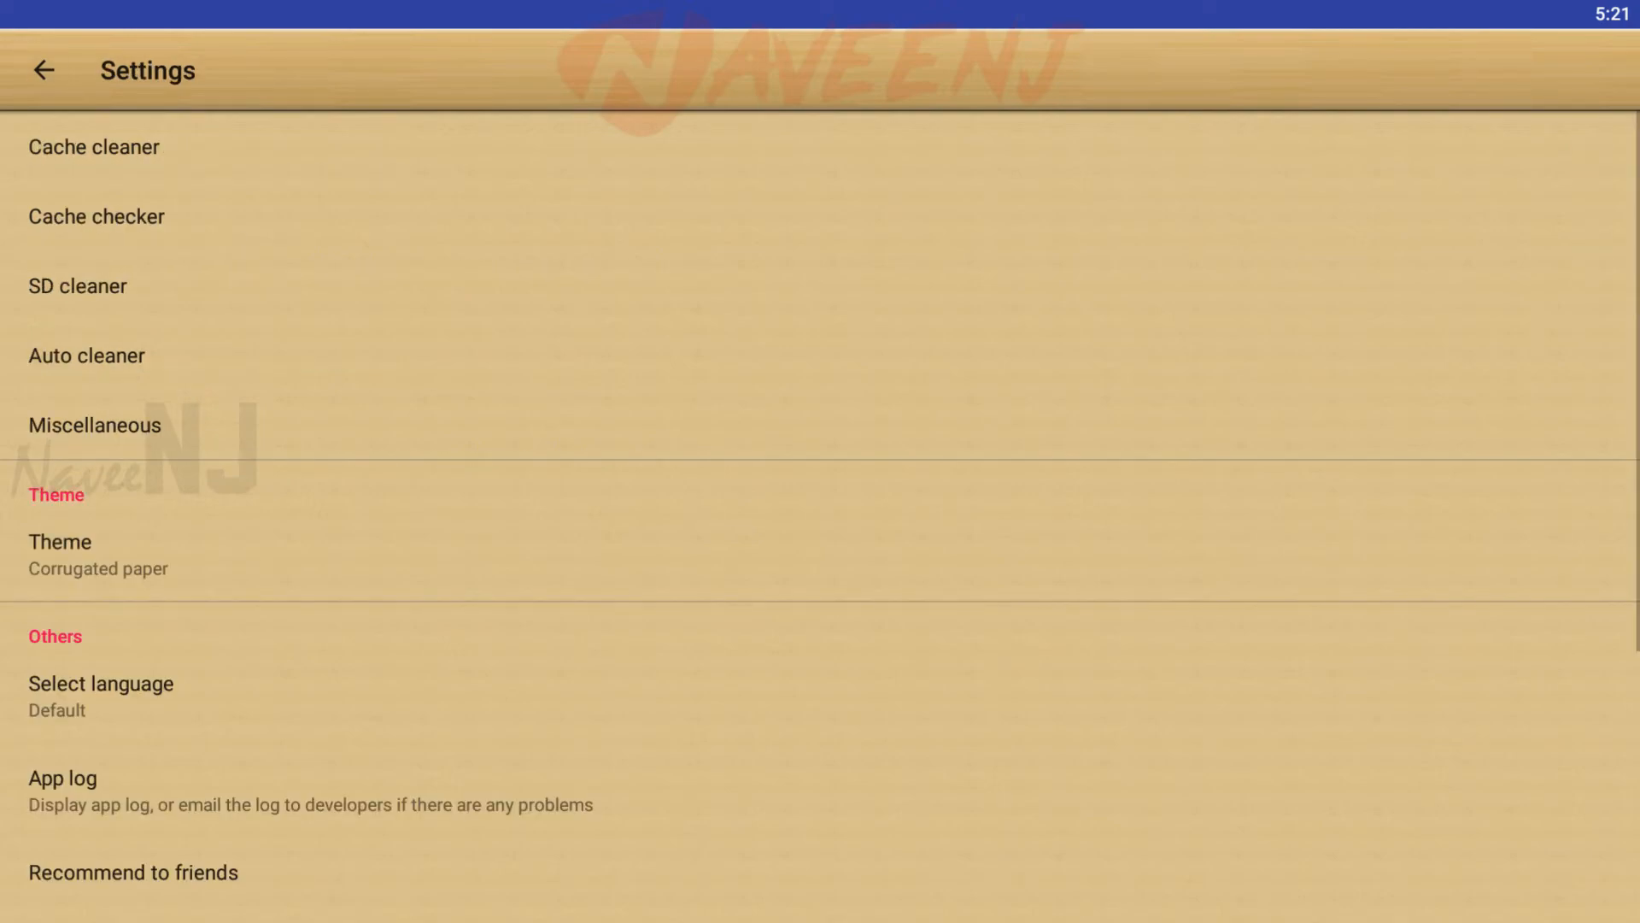
pyautogui.click(77, 286)
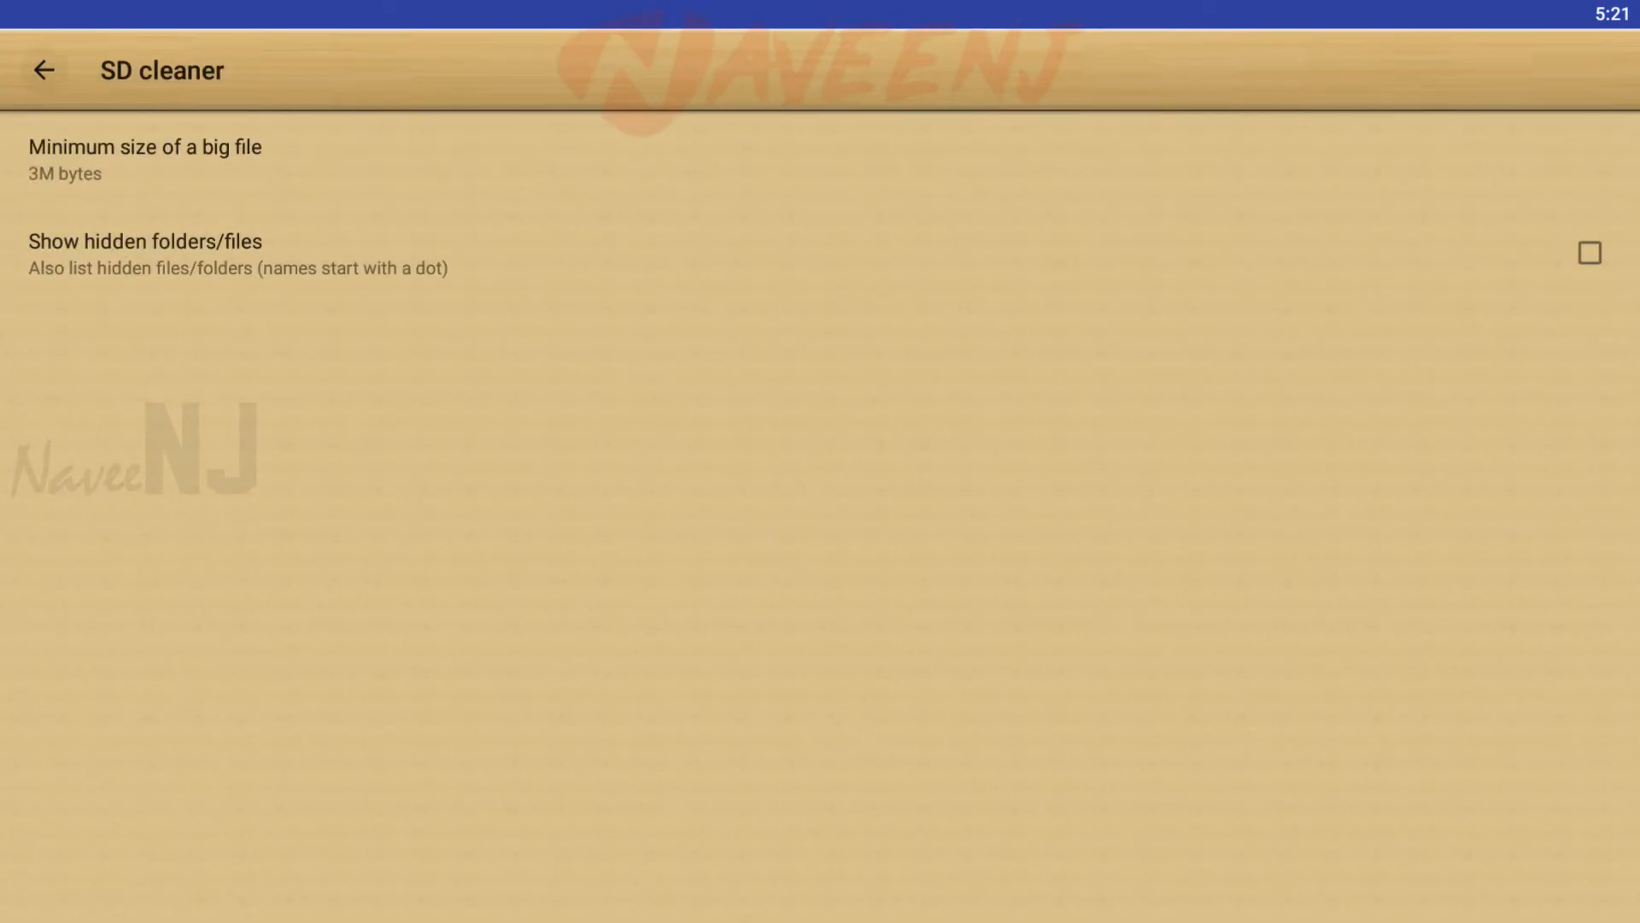
pyautogui.click(44, 70)
pyautogui.click(80, 355)
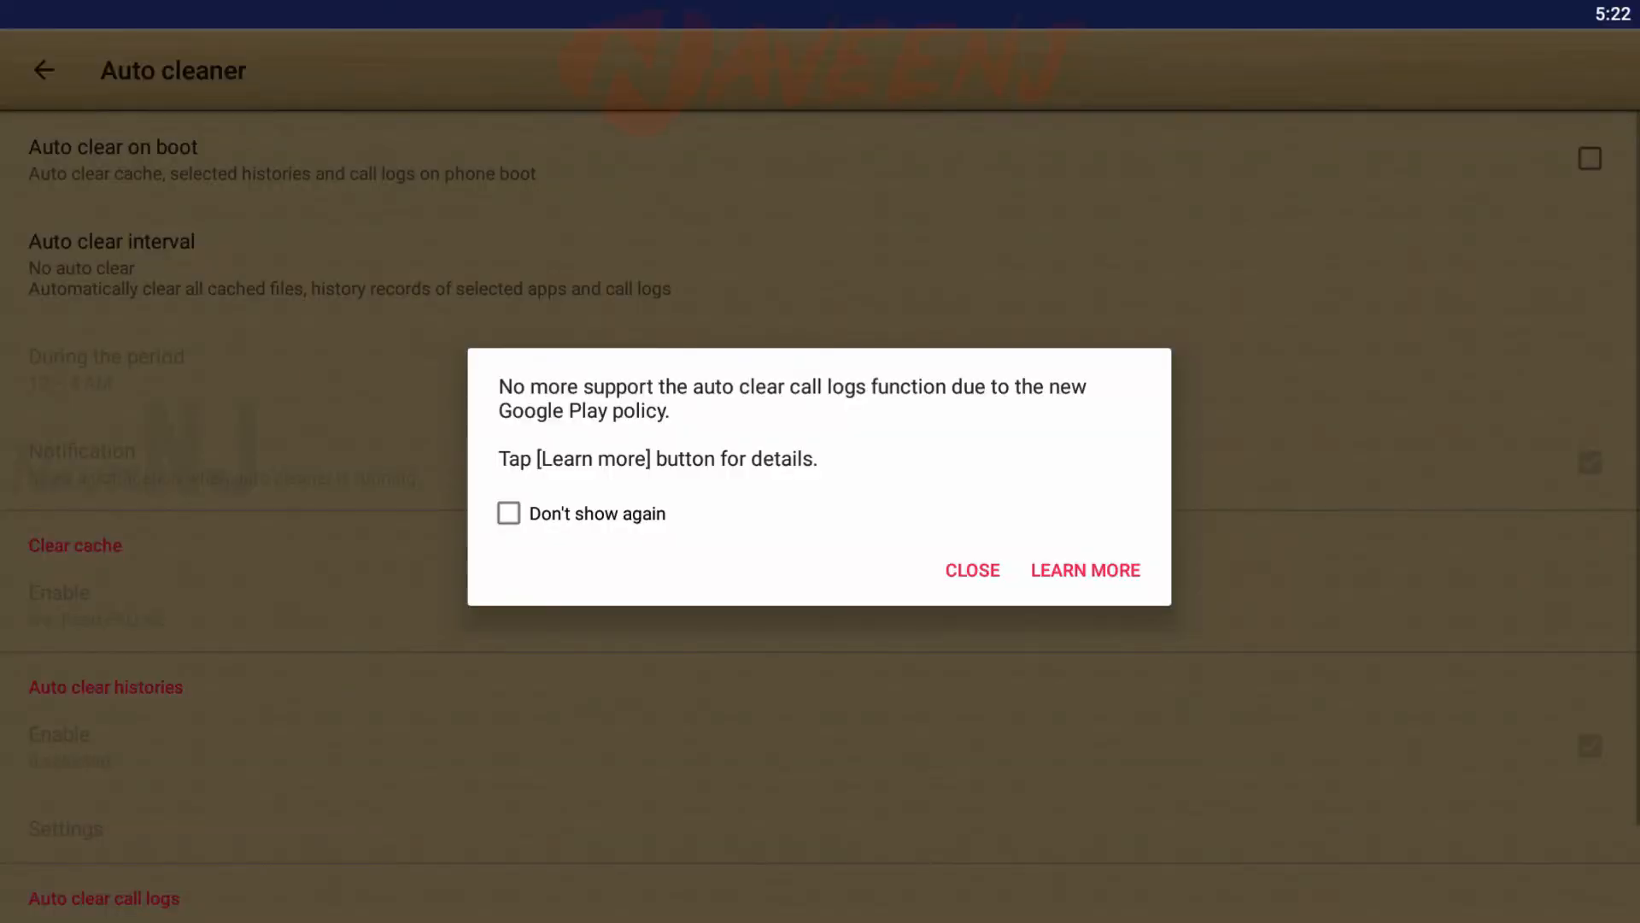
pyautogui.click(972, 571)
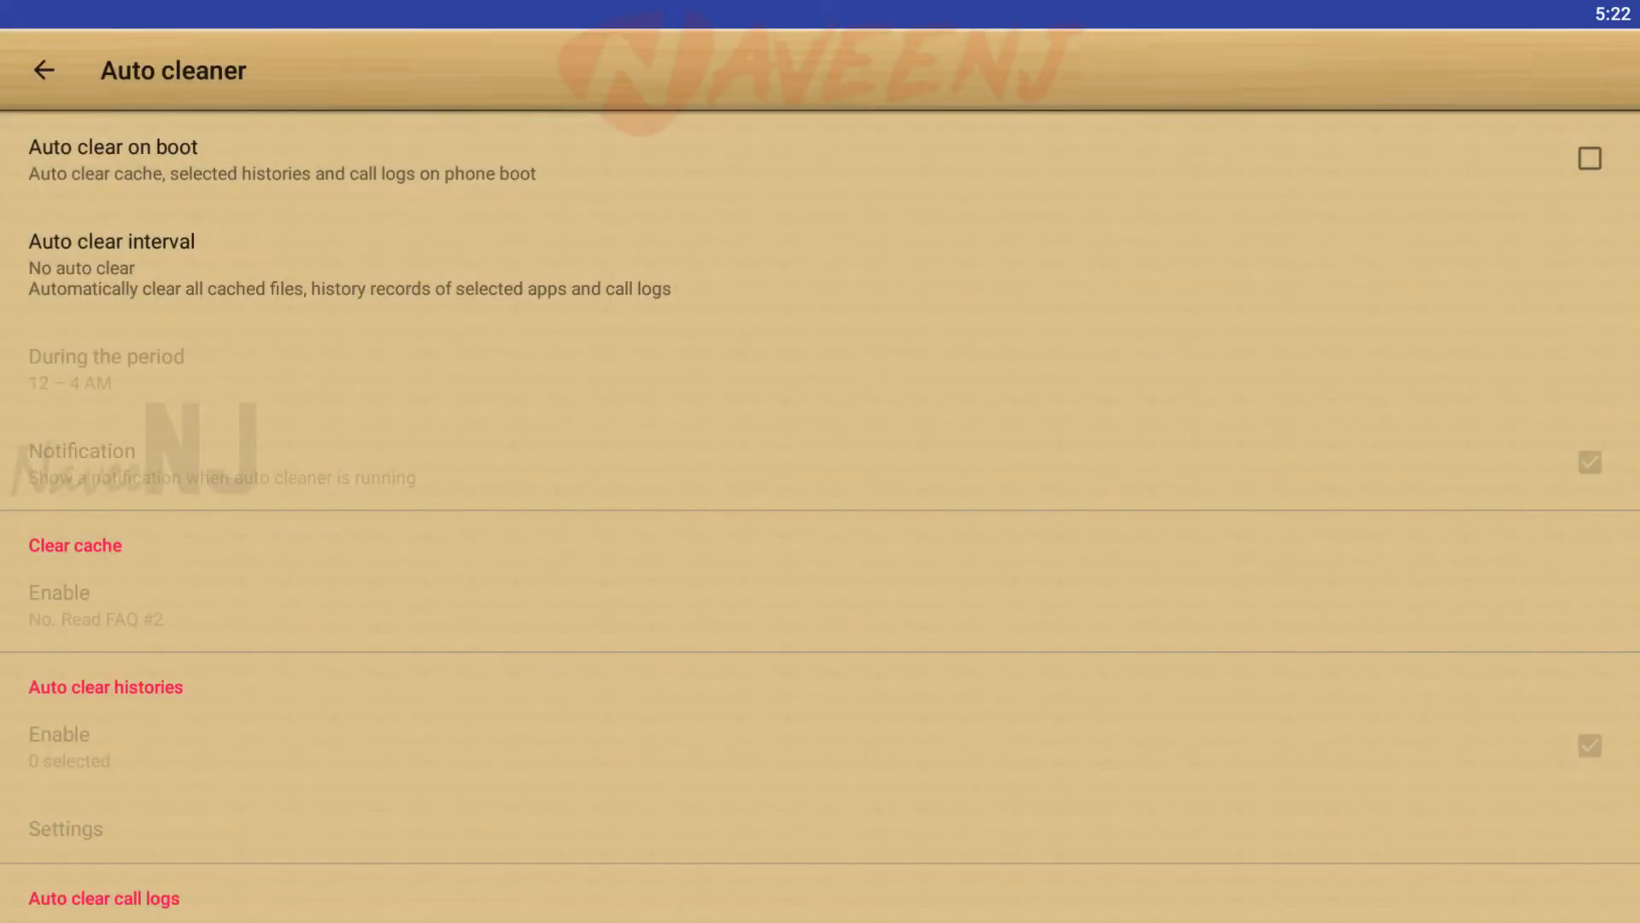
pyautogui.click(44, 70)
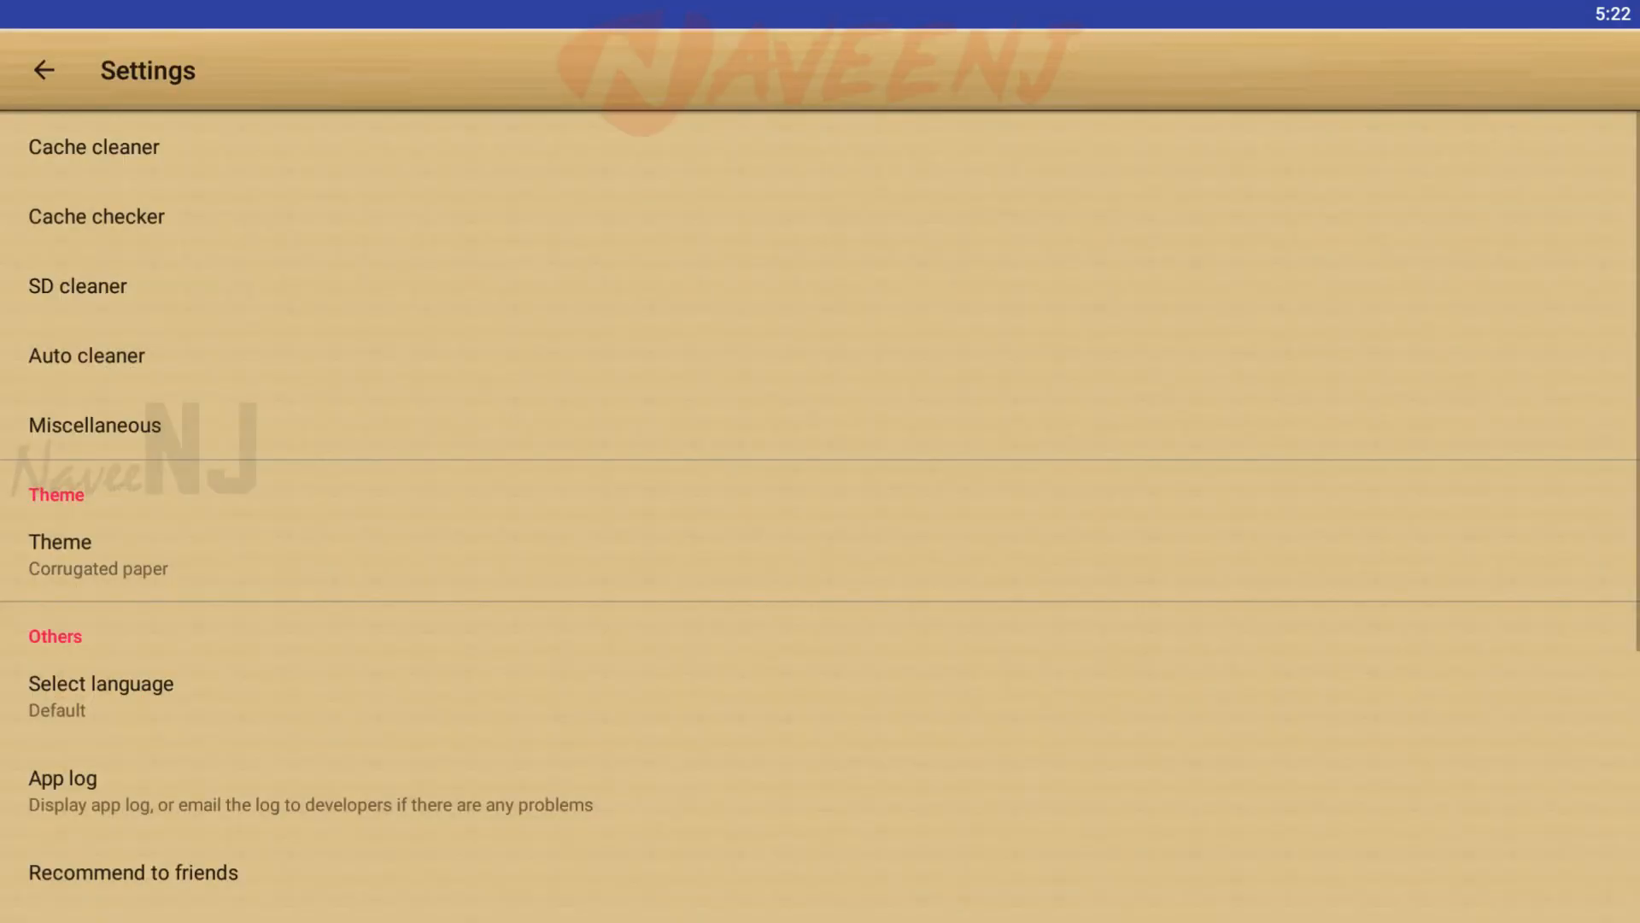
pyautogui.click(1205, 426)
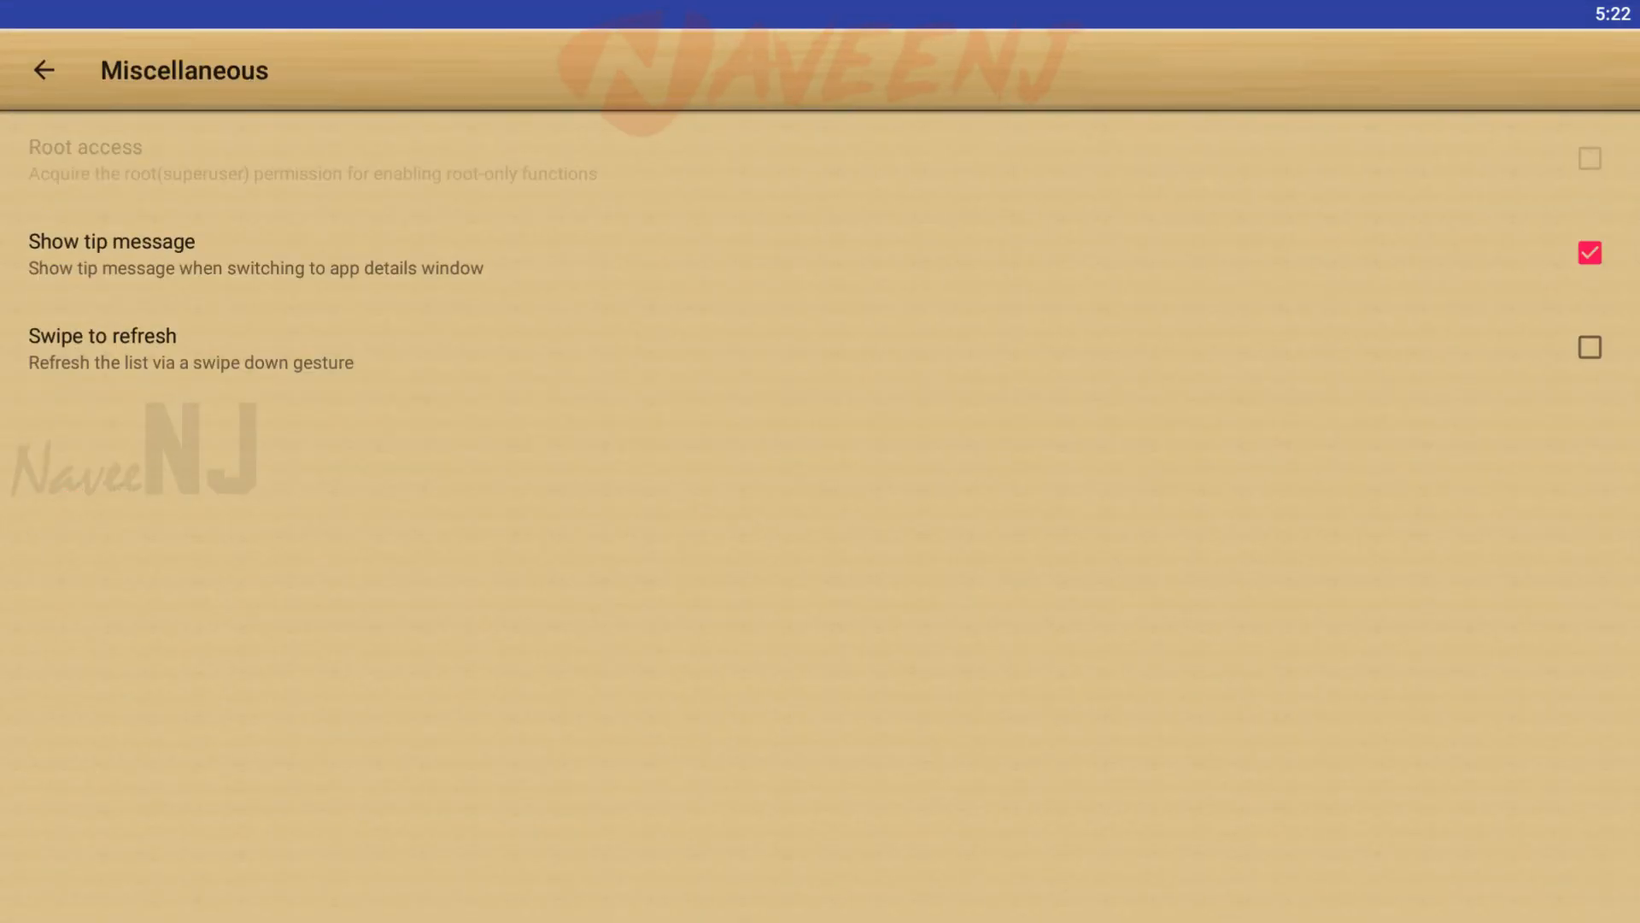
pyautogui.click(45, 70)
pyautogui.scroll(-5, 821, 514)
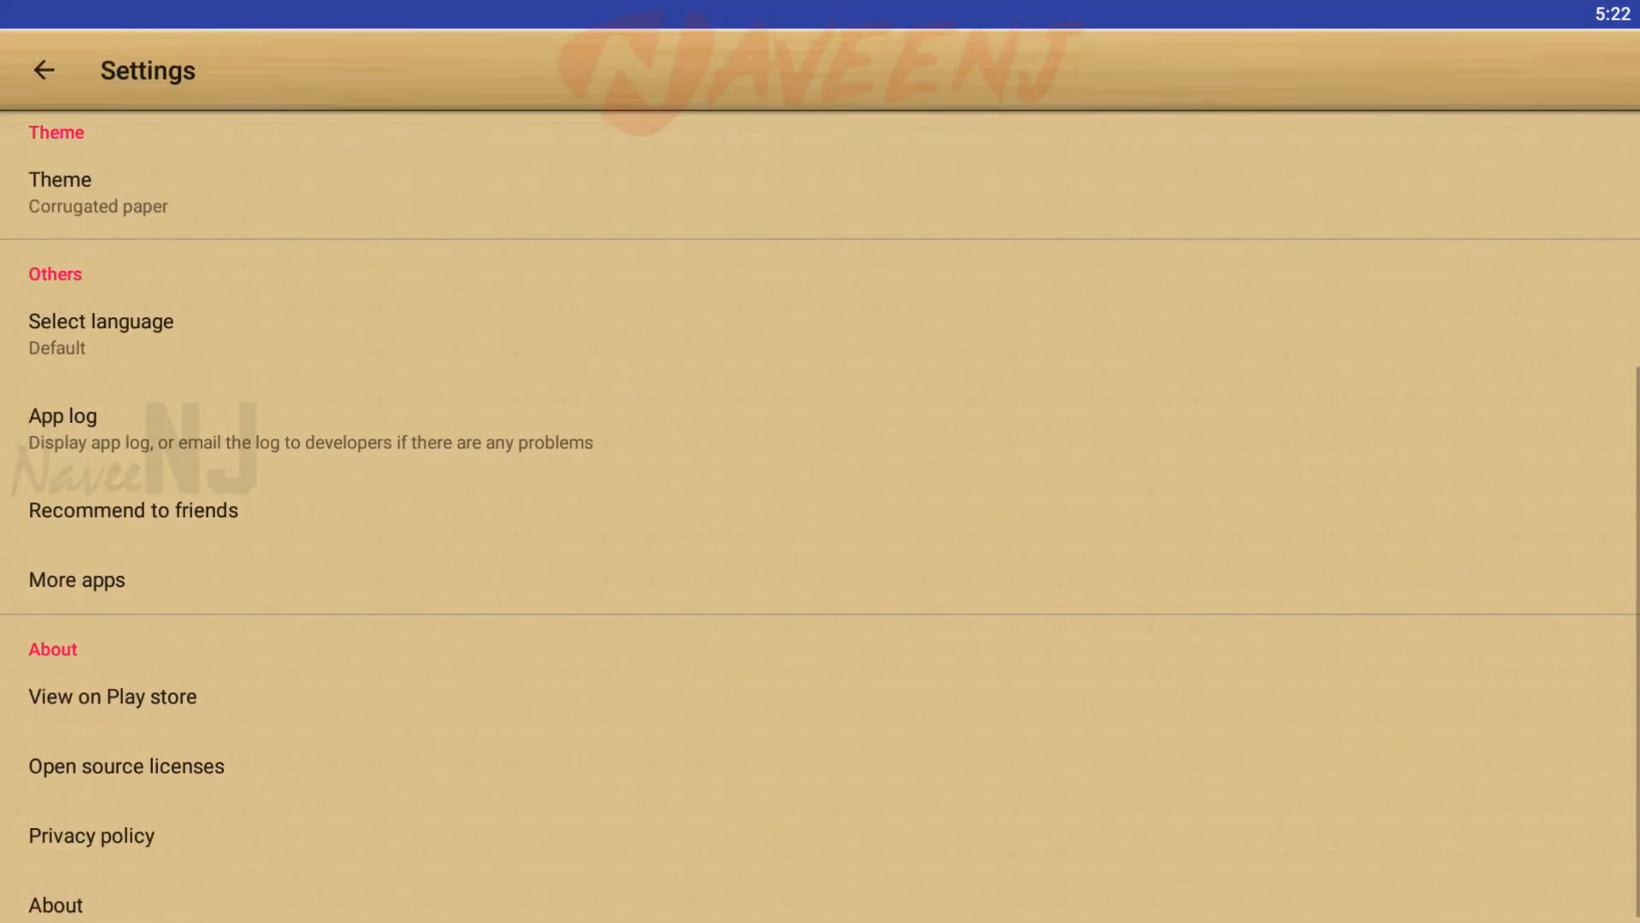
pyautogui.scroll(5, 821, 513)
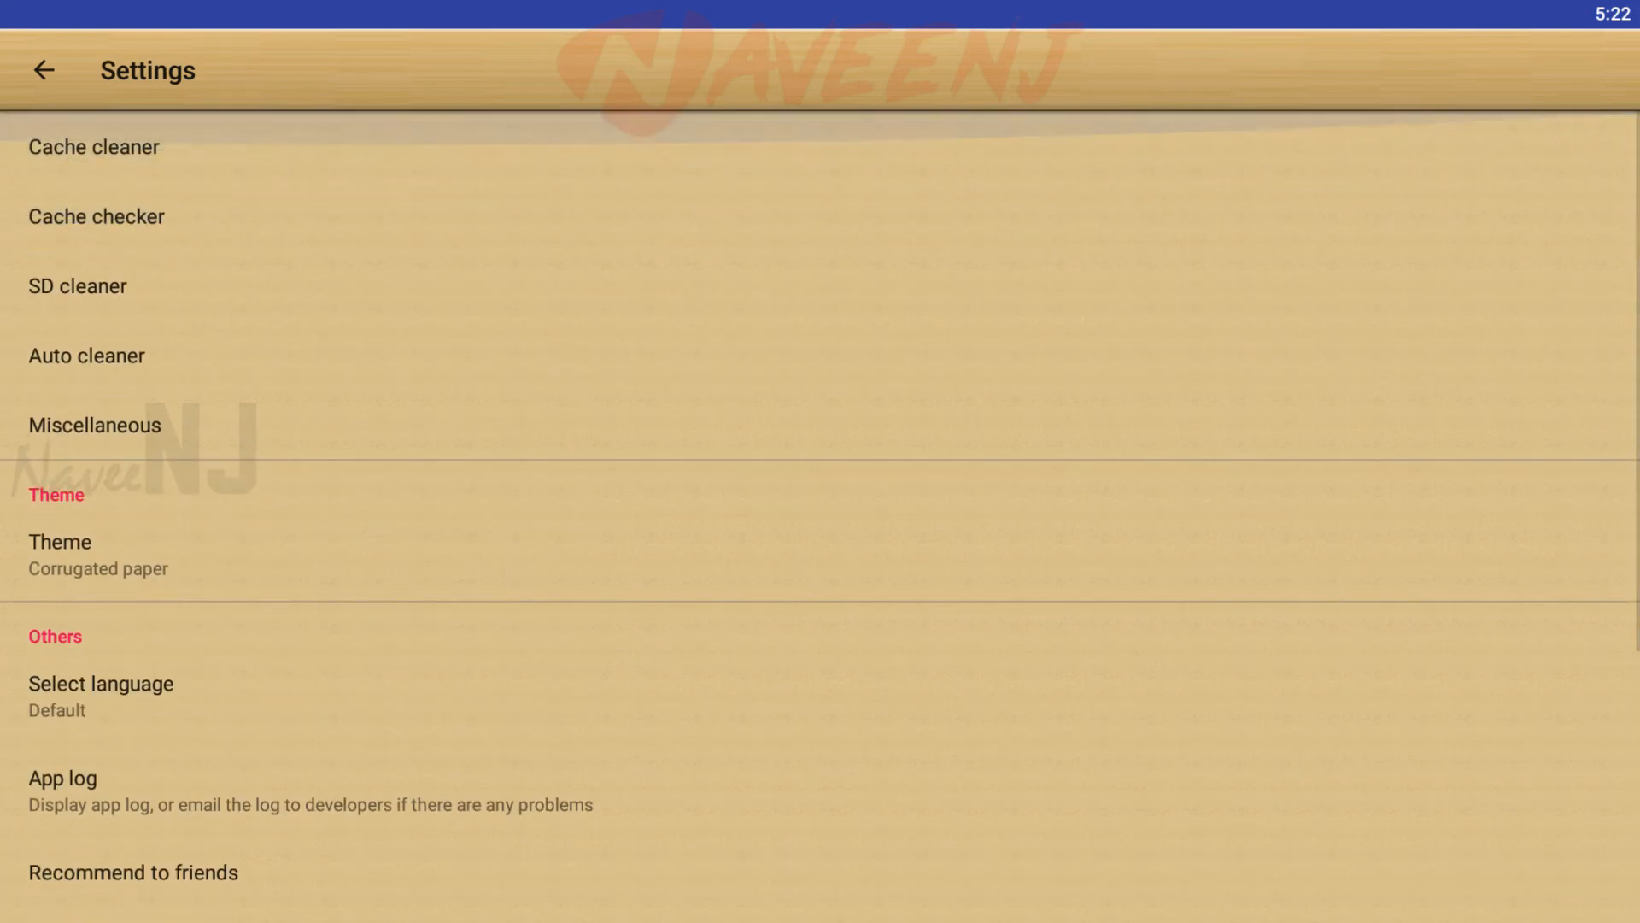